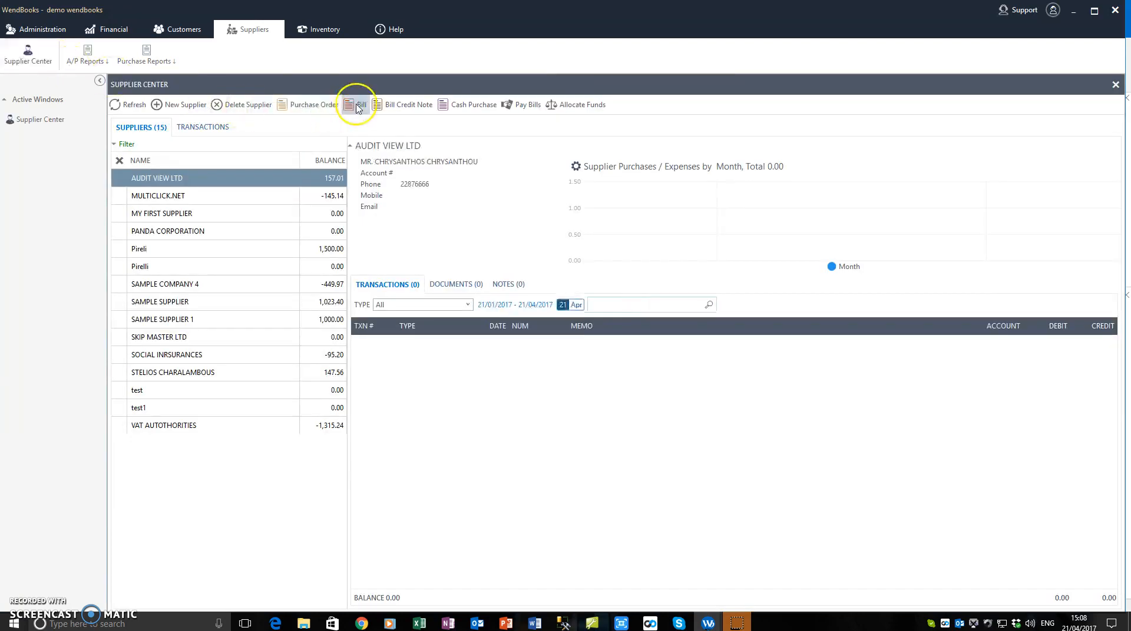
# Look at the blank supplier bill form and close it again.
pyautogui.click(358, 107)
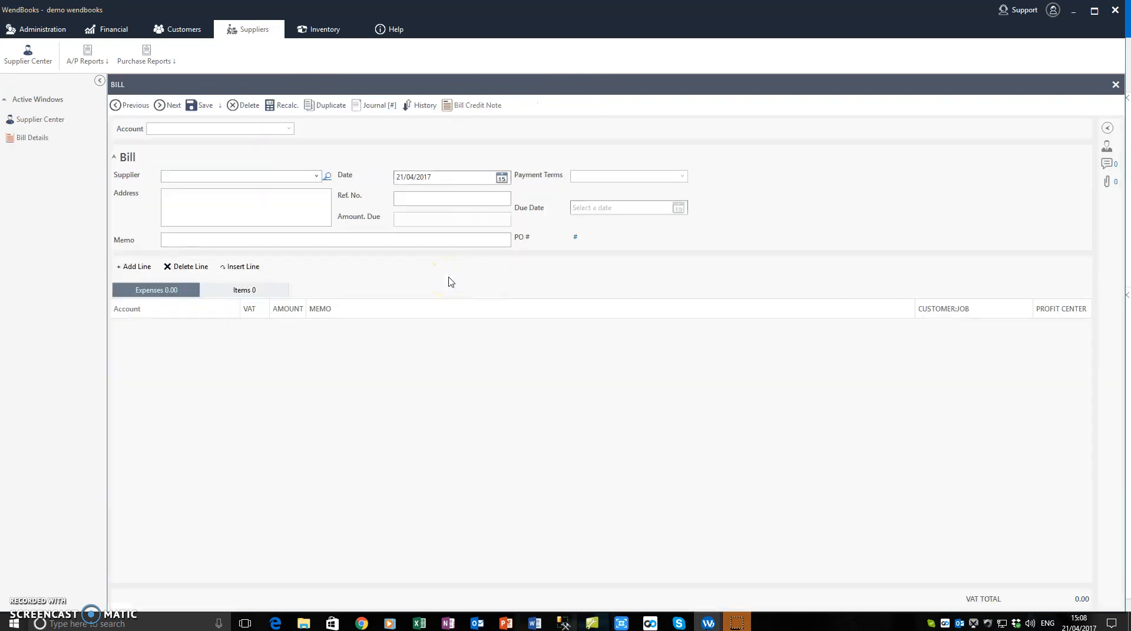
pyautogui.click(1114, 85)
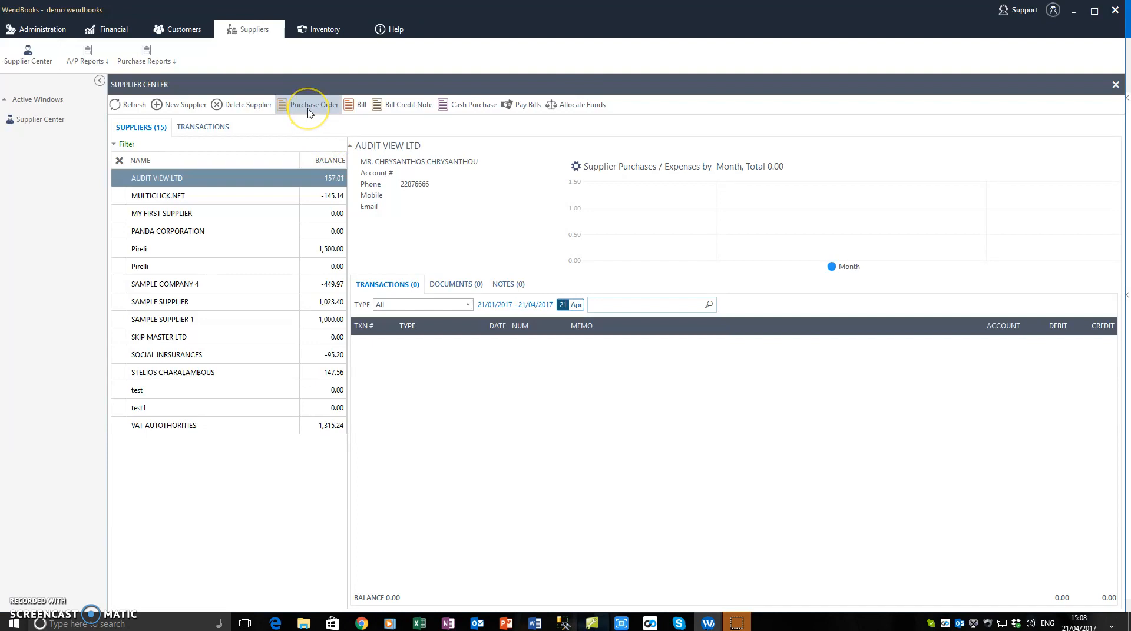
# List all purchase orders in the supplier transactions.
pyautogui.click(213, 132)
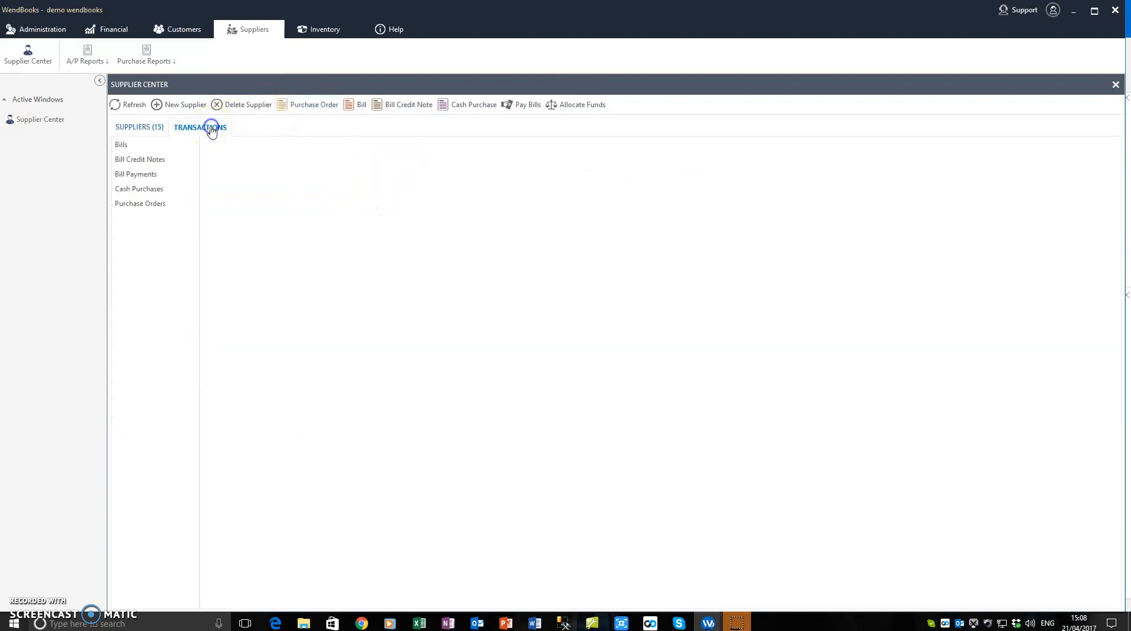
pyautogui.click(140, 204)
pyautogui.click(332, 153)
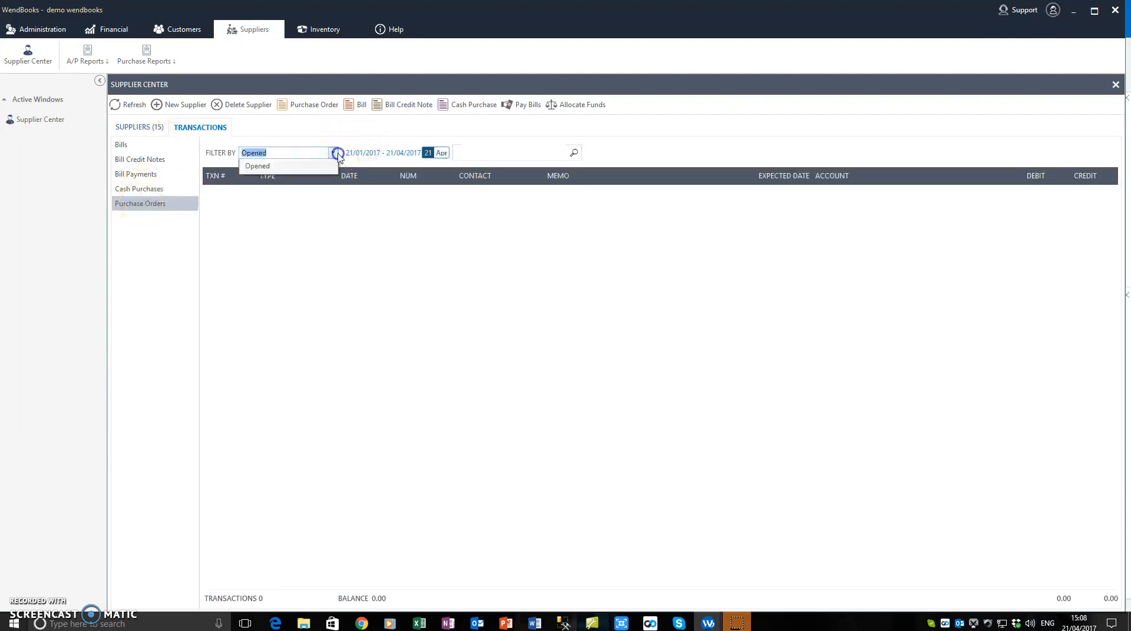
pyautogui.click(310, 168)
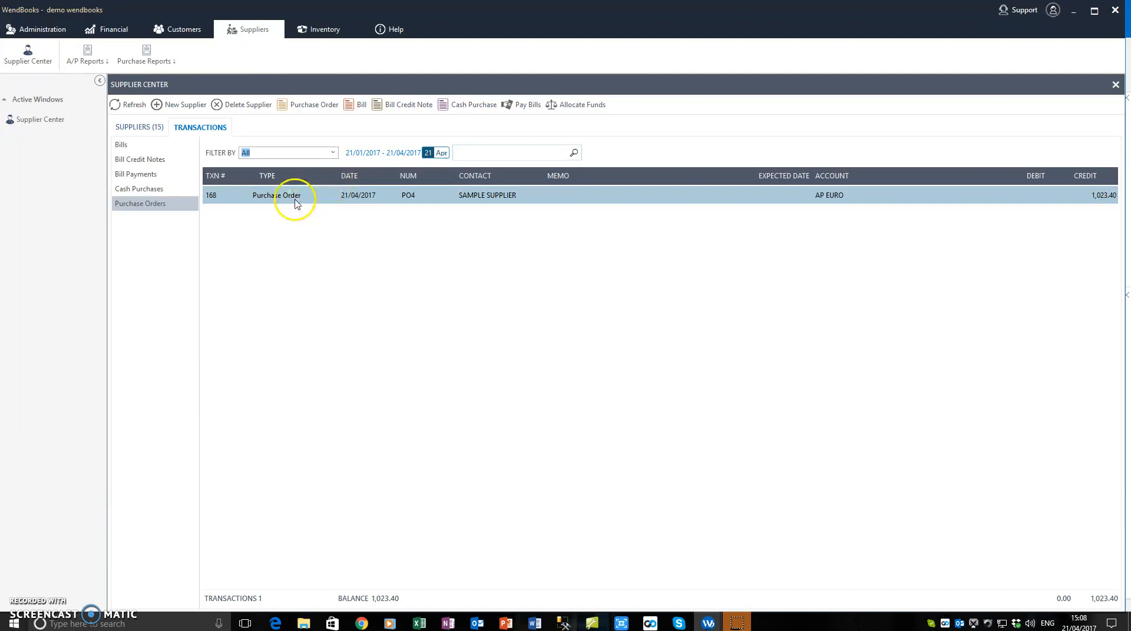
# Look at the SAMPLE SUPPLIER purchase order and return to the supplier list.
pyautogui.click(579, 189)
pyautogui.doubleClick(339, 189)
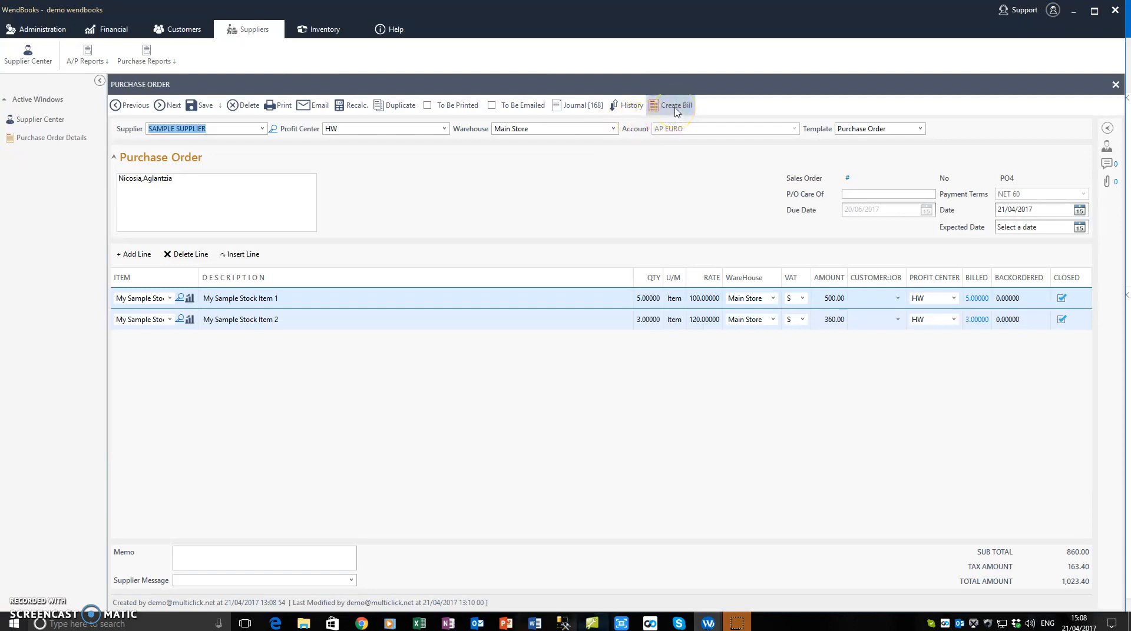
pyautogui.click(1116, 87)
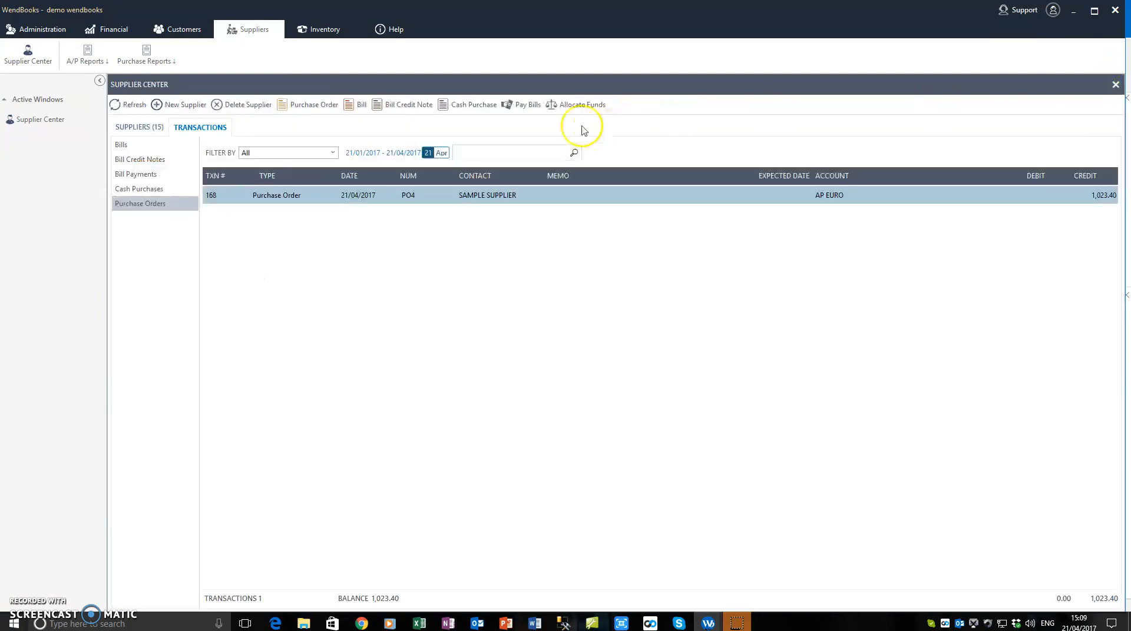
pyautogui.click(144, 127)
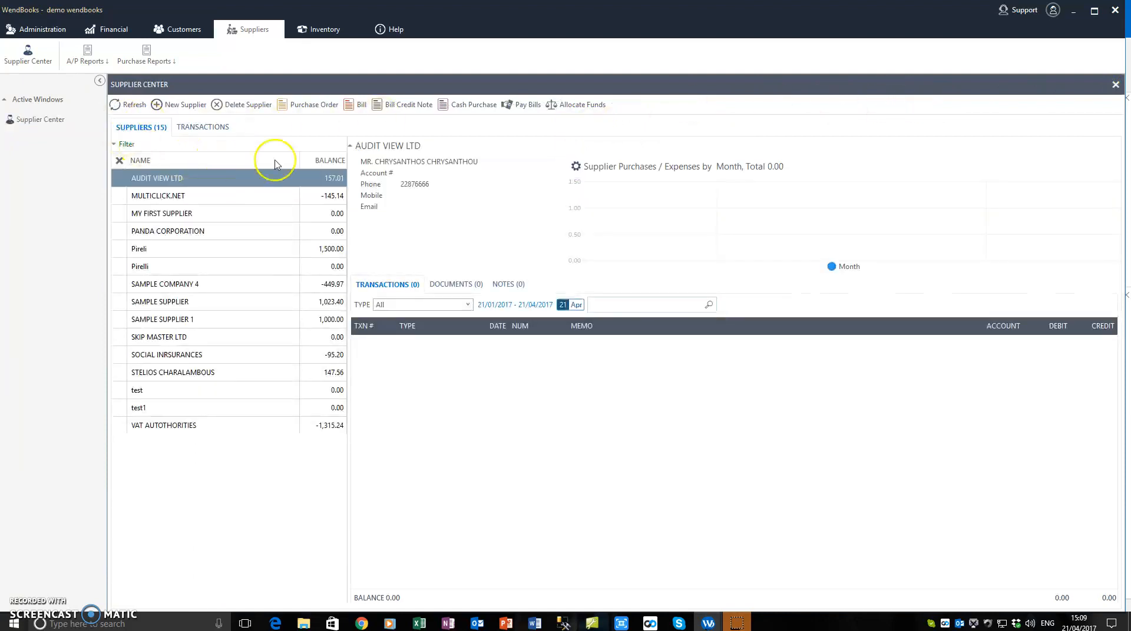
# Start a new bill with SAMPLE COMPANY 4 as the supplier.
pyautogui.click(351, 109)
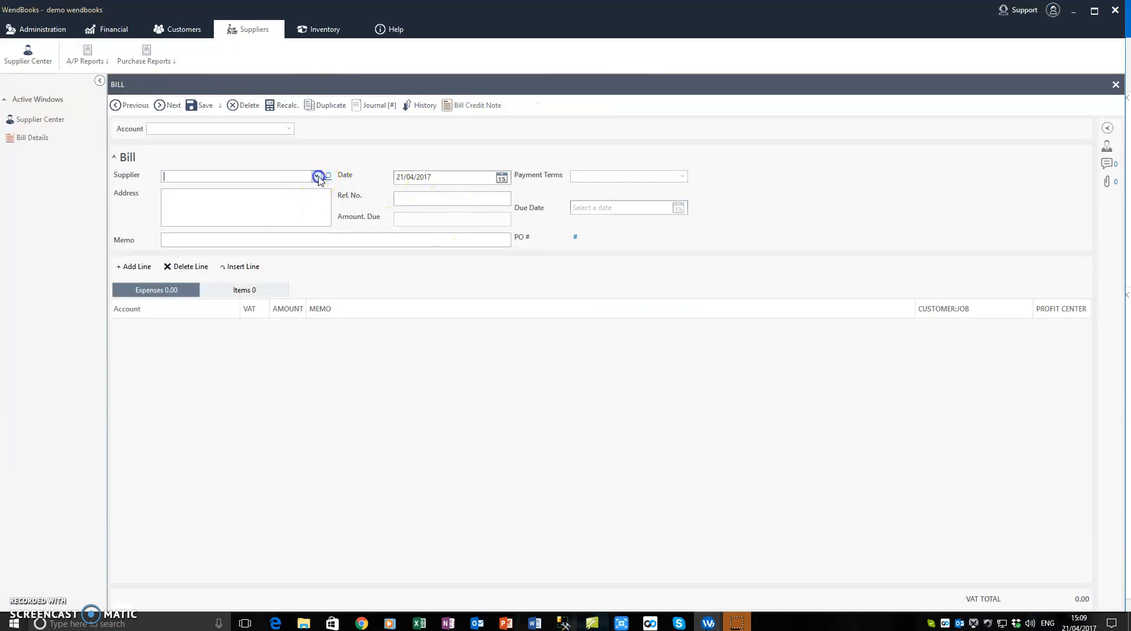
pyautogui.click(316, 176)
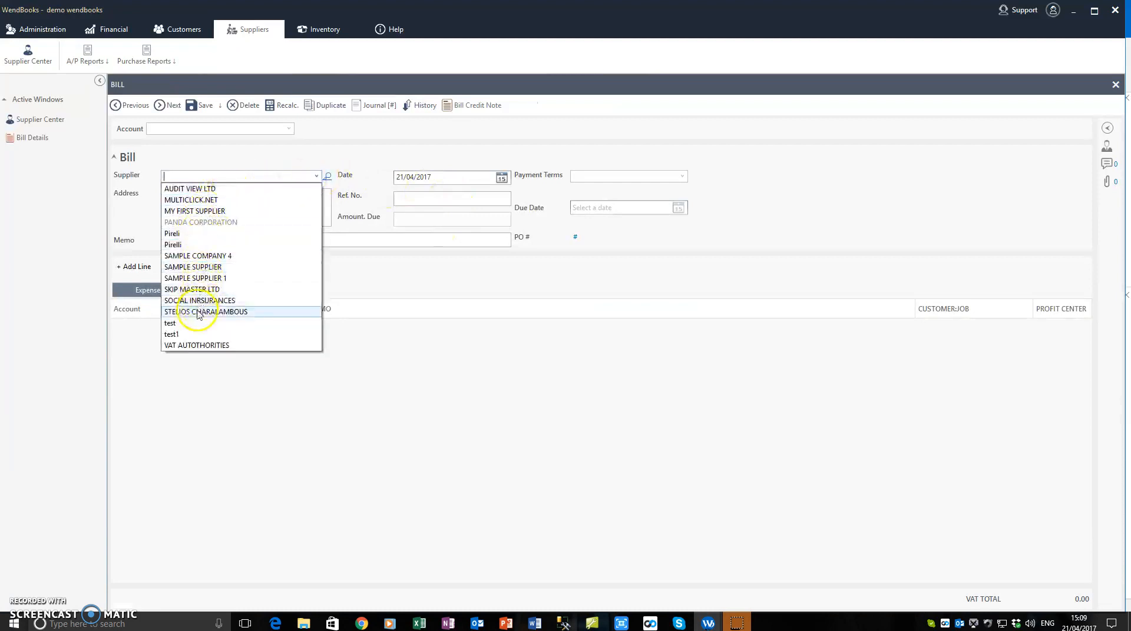
pyautogui.click(213, 257)
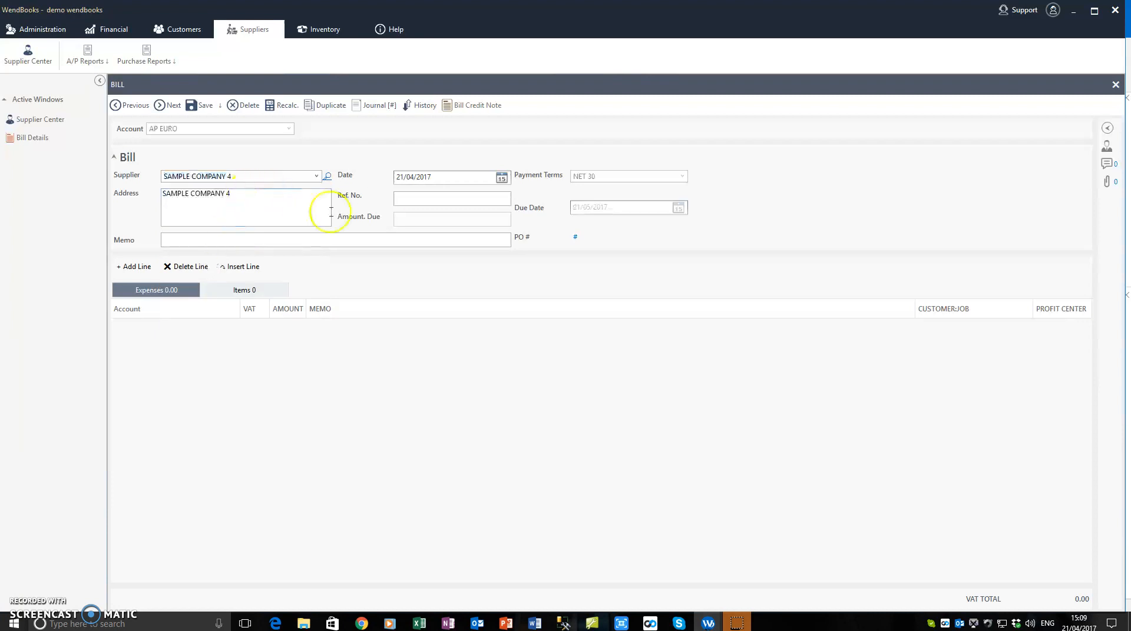
# Set the bill's date to 31/01/2017 and its reference number to 32165.
pyautogui.click(434, 199)
pyautogui.click(452, 178)
pyautogui.doubleClick(455, 178)
pyautogui.write('3')
pyautogui.write('1/01/2017')
pyautogui.press('Tab')
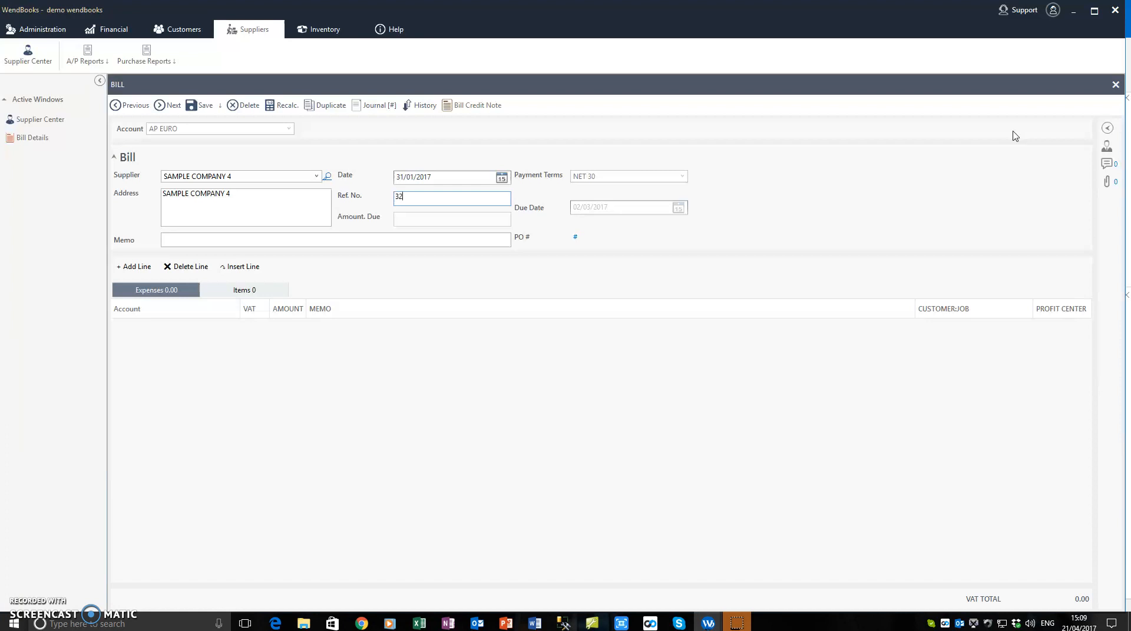
pyautogui.write('32165')
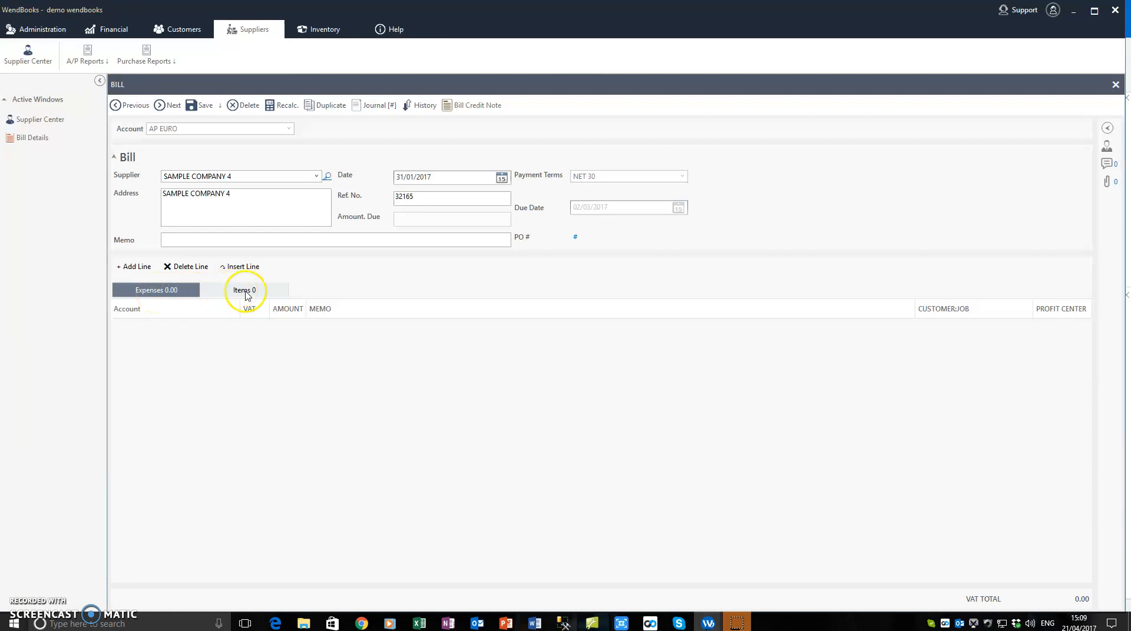
# Add an item line to the bill for My Sample Stock Item 1.
pyautogui.click(267, 198)
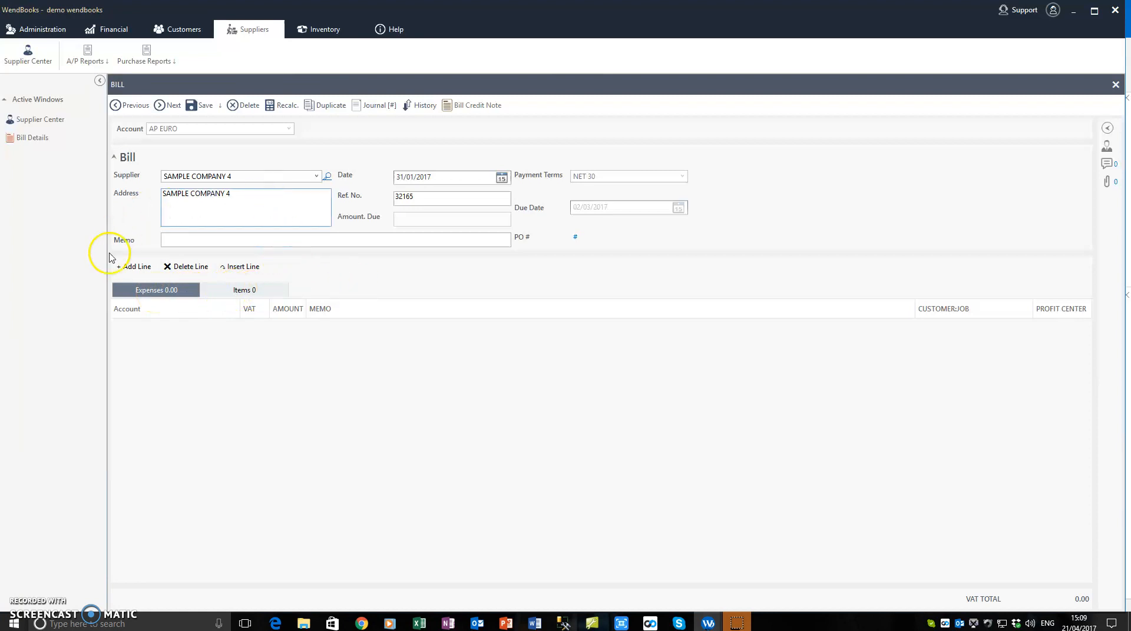
pyautogui.click(237, 292)
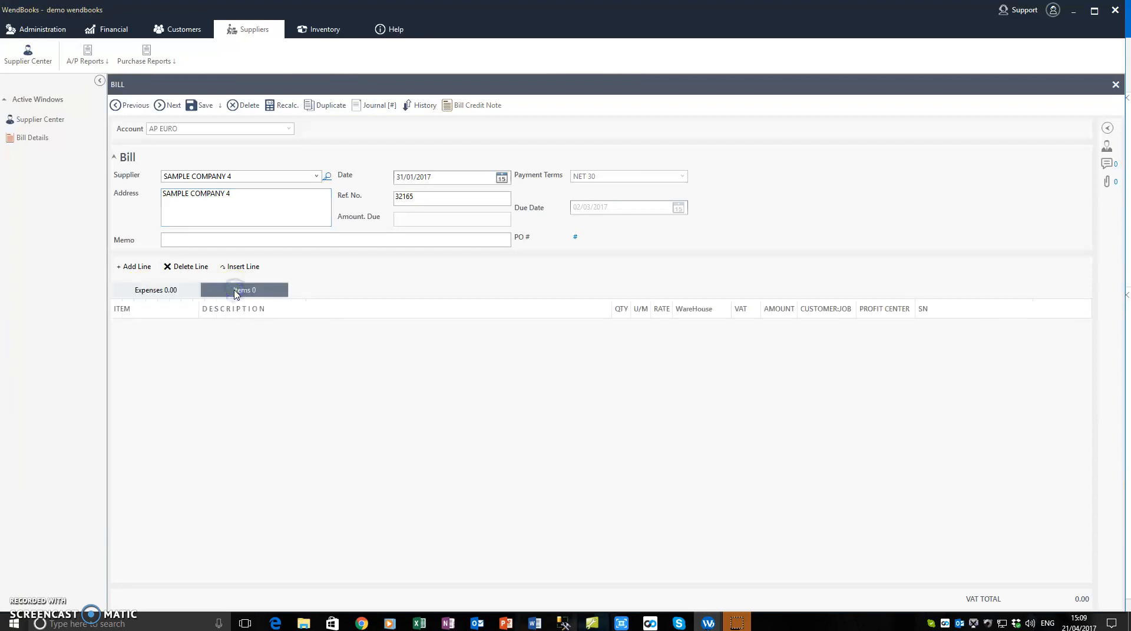
pyautogui.click(133, 267)
pyautogui.click(168, 328)
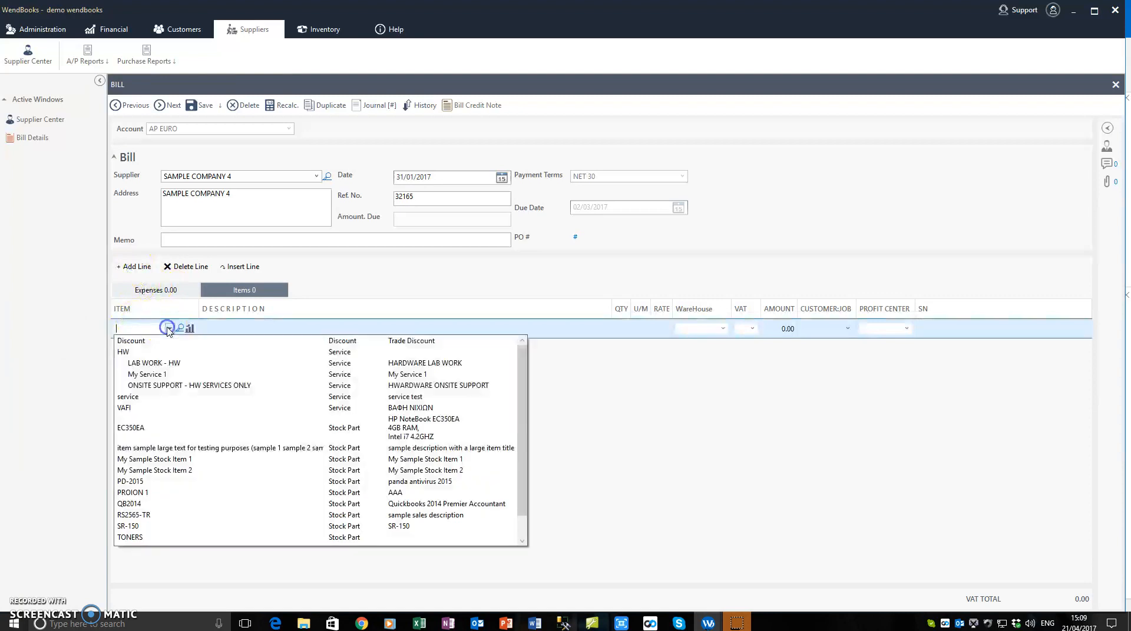
pyautogui.click(152, 460)
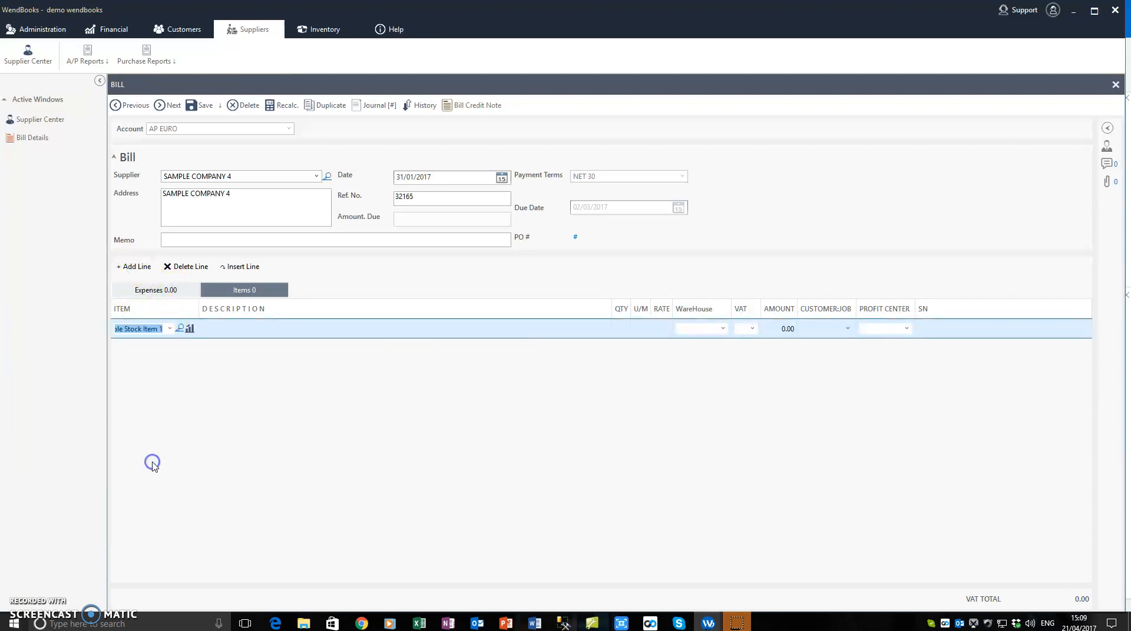
pyautogui.click(250, 329)
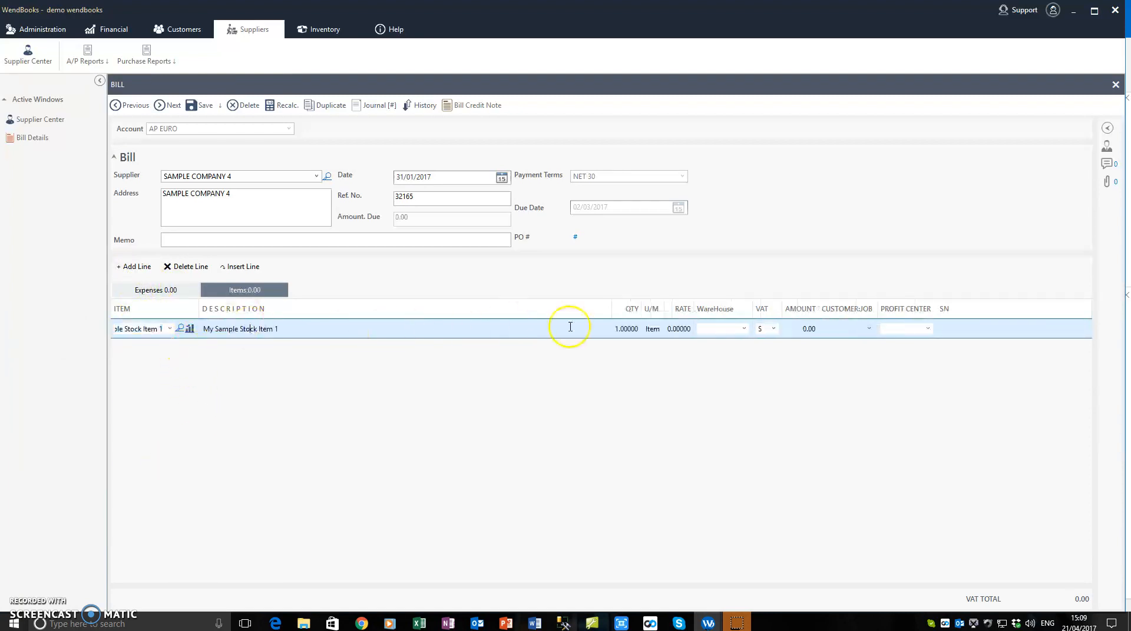
# Set the item line's quantity to 5, its rate to 120 and its warehouse to Limassol.
pyautogui.click(618, 329)
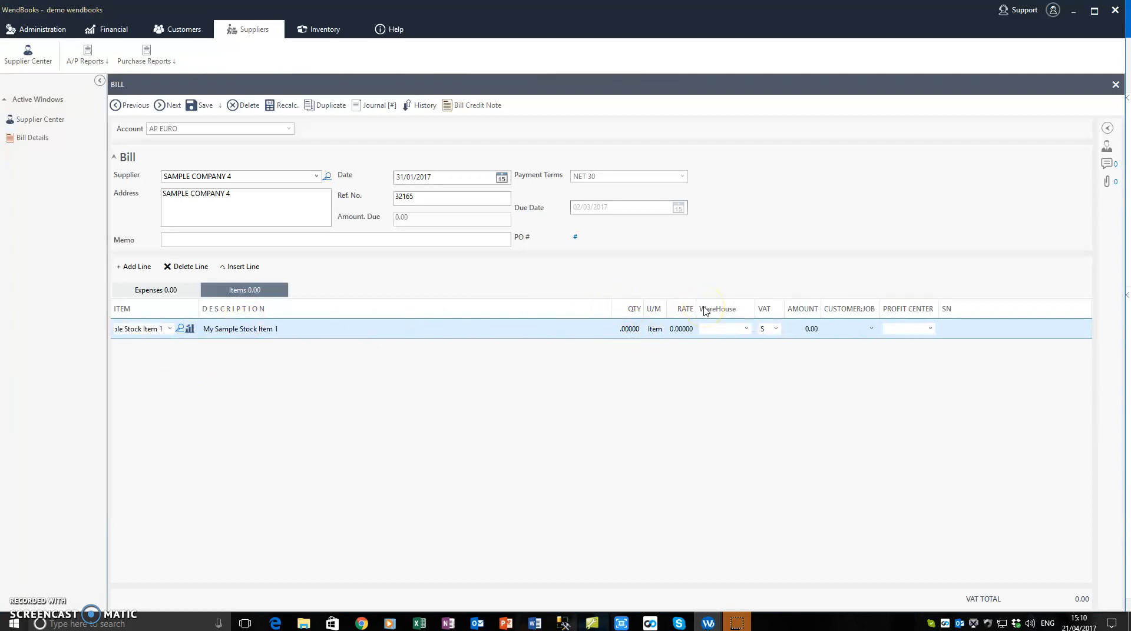
pyautogui.write('5')
pyautogui.press('Return')
pyautogui.click(674, 328)
pyautogui.moveTo(672, 328); pyautogui.dragTo(760, 358)
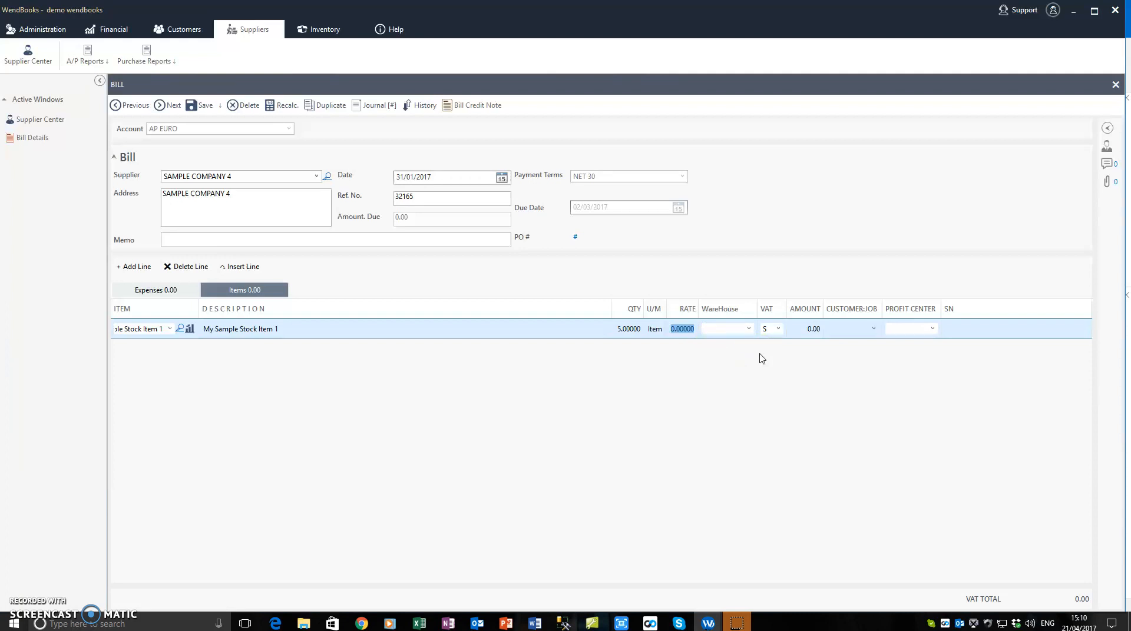
pyautogui.write('120')
pyautogui.press('Tab')
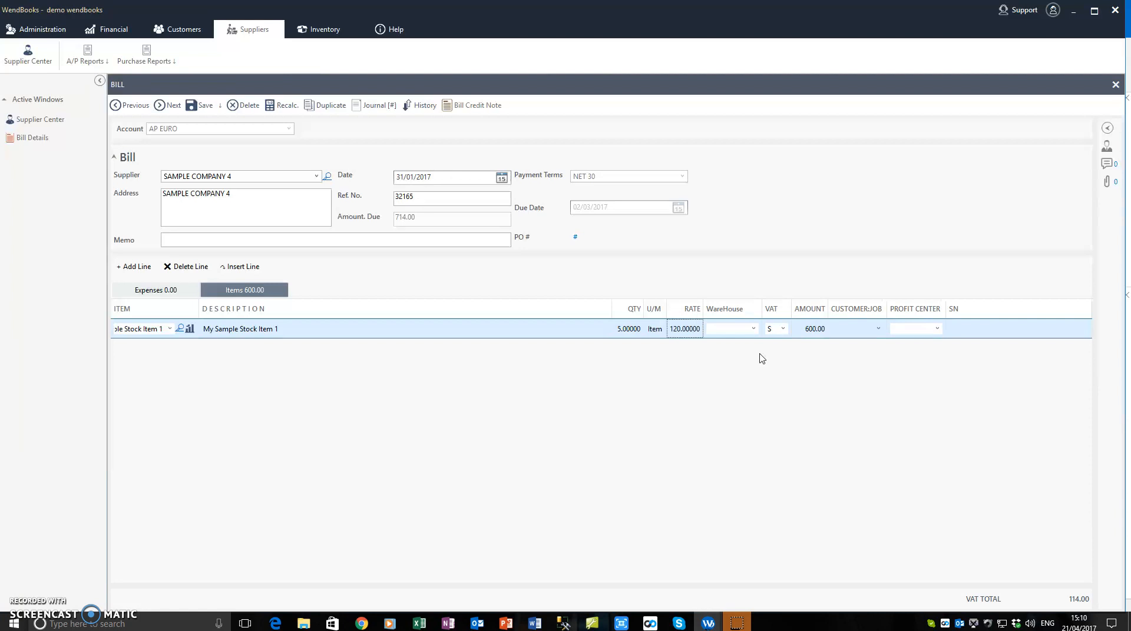
pyautogui.click(754, 329)
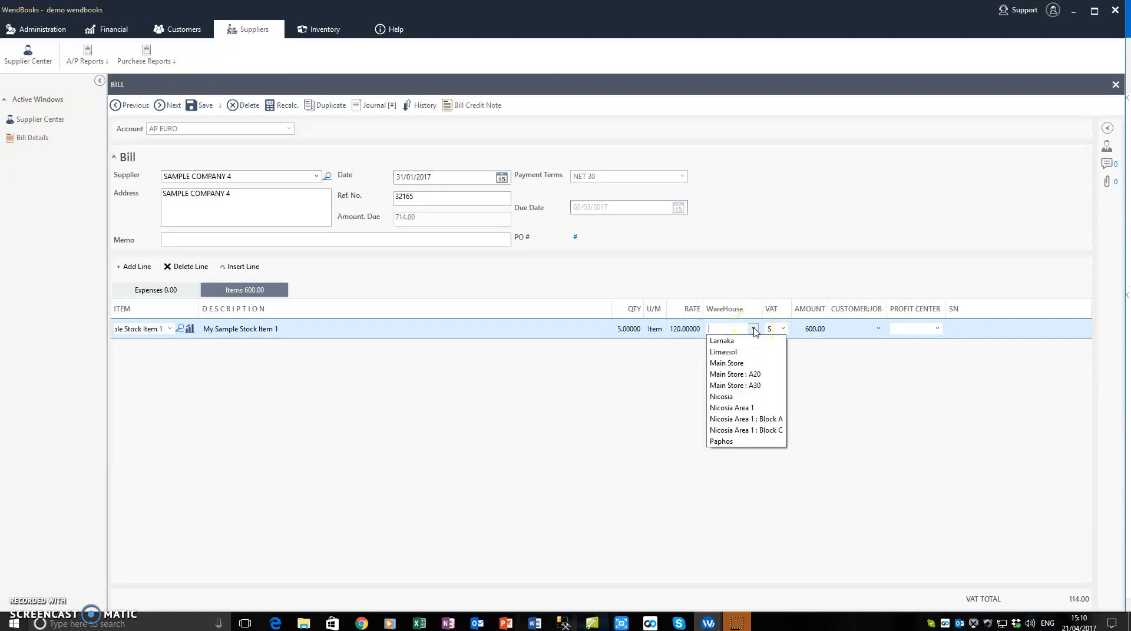
pyautogui.click(731, 352)
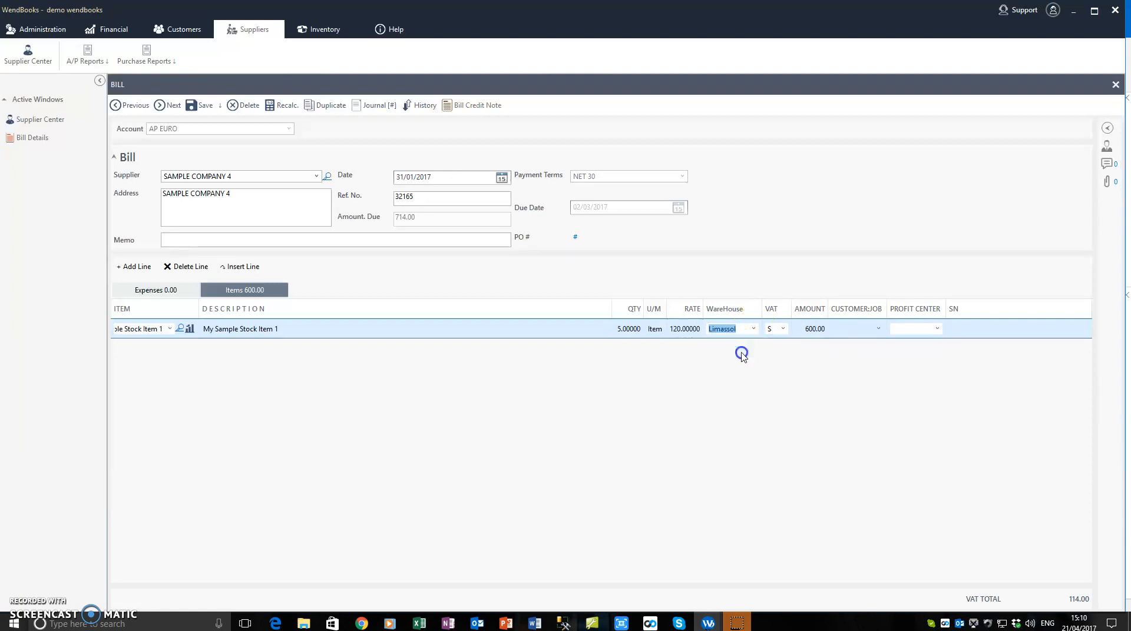
# Look through the customer job and profit center choices for the item line.
pyautogui.click(858, 325)
pyautogui.click(878, 330)
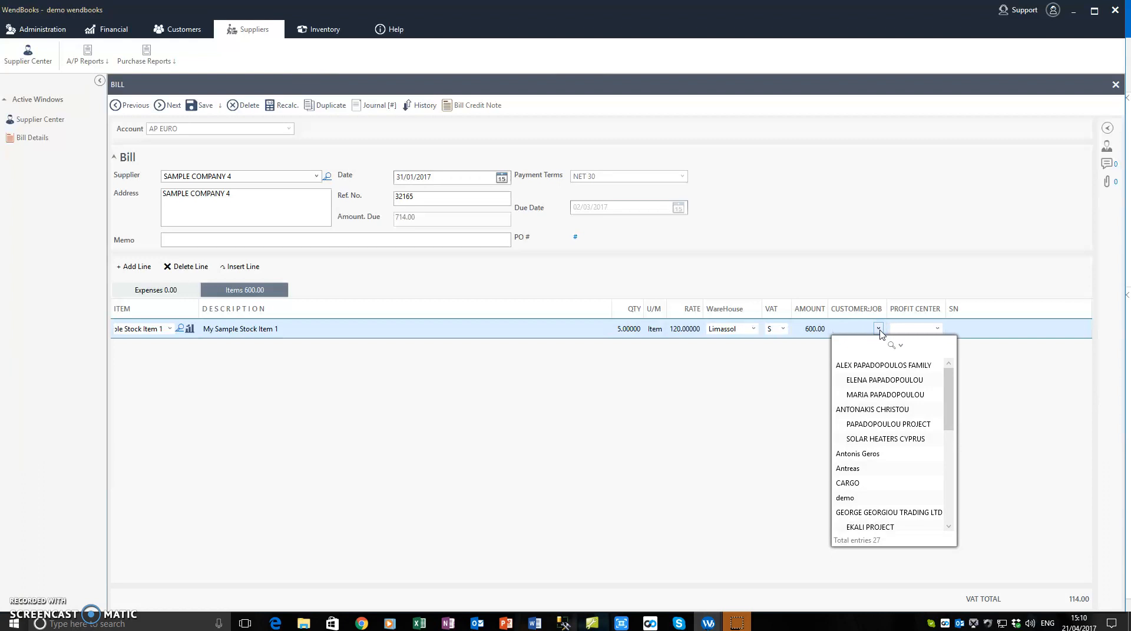
pyautogui.click(887, 366)
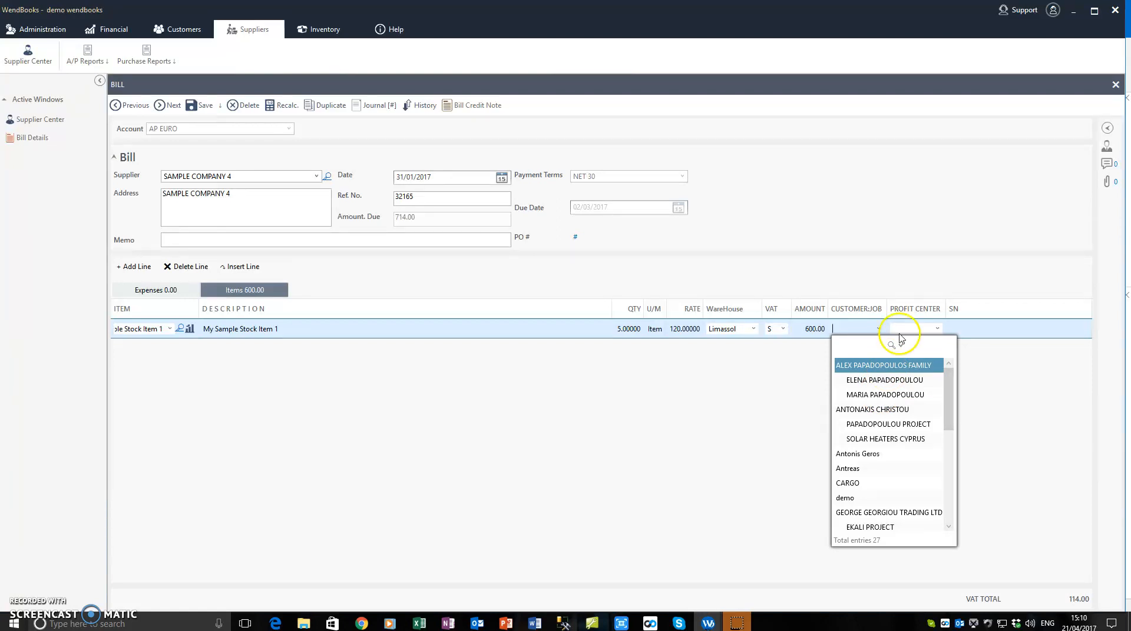
pyautogui.click(883, 222)
pyautogui.click(916, 331)
pyautogui.click(937, 329)
pyautogui.click(973, 328)
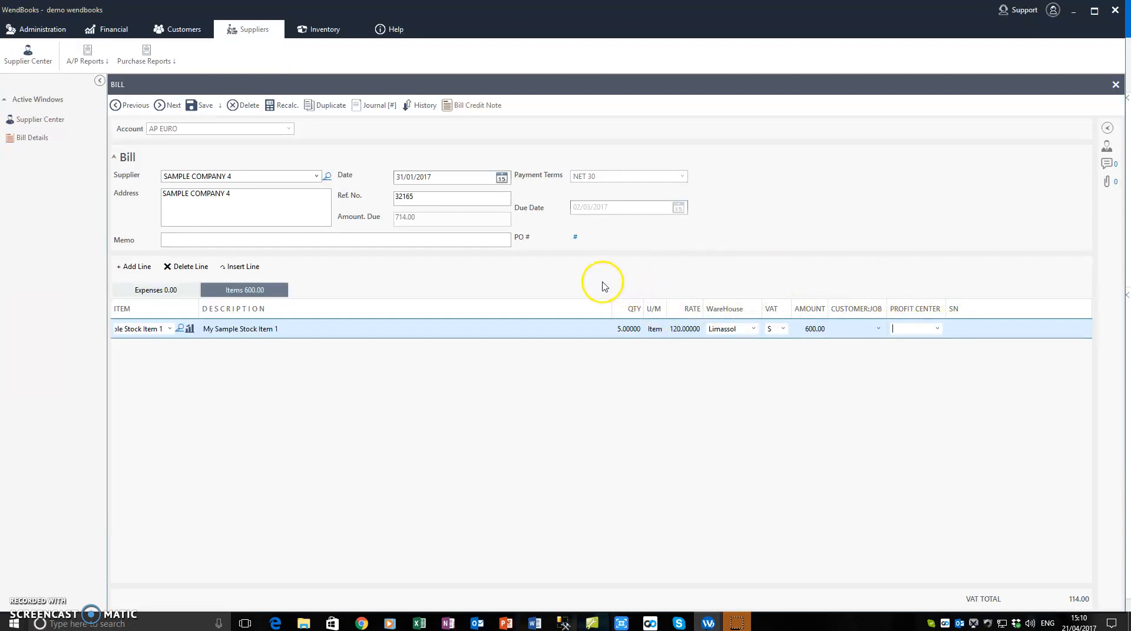
# Set the quantity of the My Sample Stock Item 1 line to 1.
pyautogui.click(618, 330)
pyautogui.doubleClick(617, 329)
pyautogui.press('Tab')
# Add four more blank item lines to the bill.
pyautogui.click(137, 268)
pyautogui.click(137, 268)
pyautogui.click(137, 268)
pyautogui.click(137, 268)
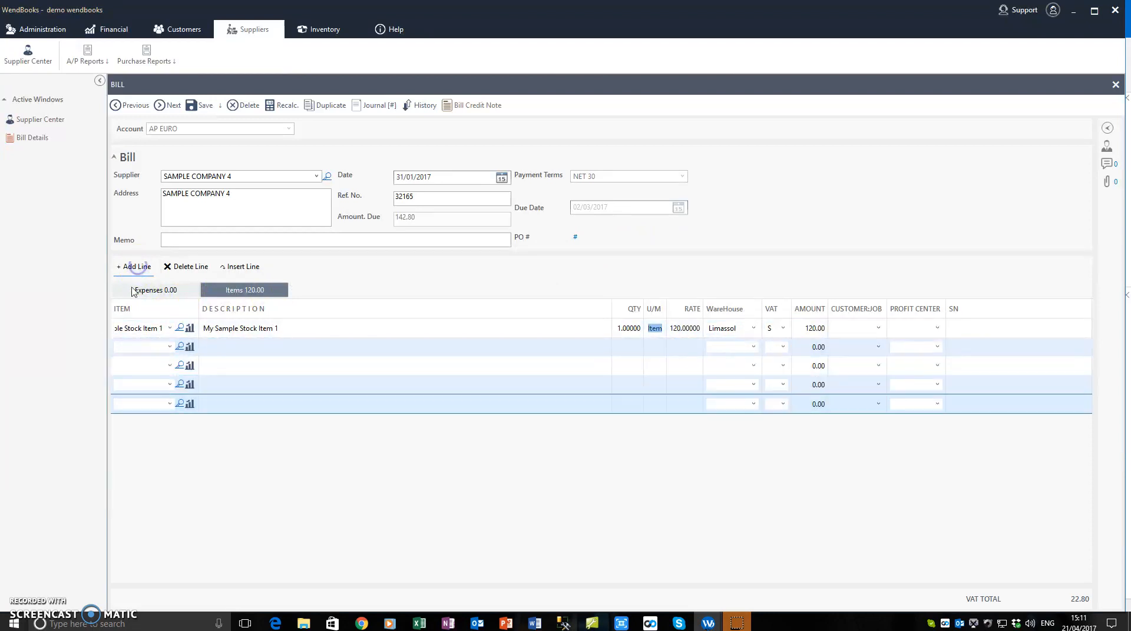
# Copy My Sample Stock Item 1 from the first line into the four blank item lines.
pyautogui.click(143, 328)
pyautogui.hotkey('ctrl', 'c')
pyautogui.click(145, 347)
pyautogui.hotkey('ctrl', 'v')
pyautogui.click(144, 366)
pyautogui.hotkey('ctrl', 'v')
pyautogui.click(141, 385)
pyautogui.hotkey('ctrl', 'v')
pyautogui.click(137, 404)
pyautogui.hotkey('ctrl', 'v')
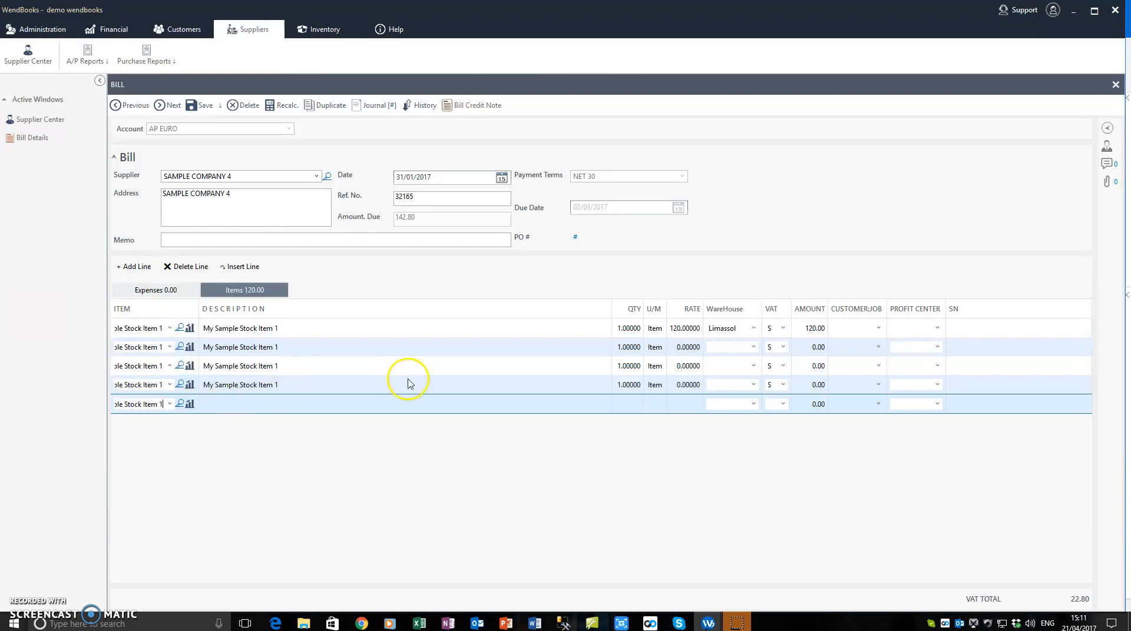
# Set the rate to 120 on each of the four added item lines.
pyautogui.click(677, 347)
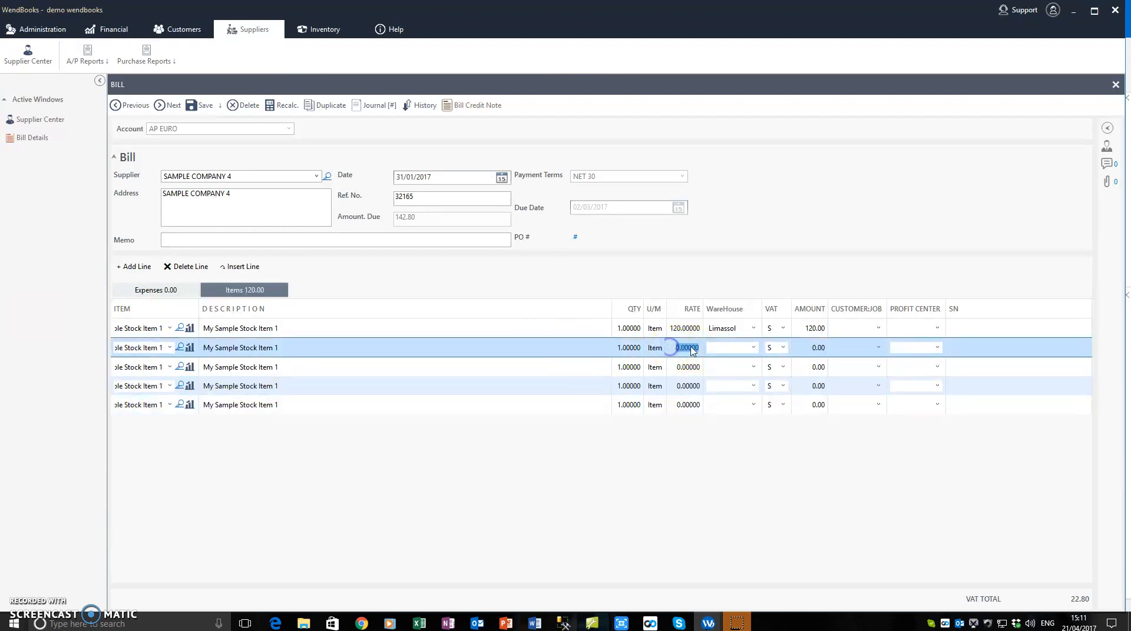
pyautogui.press('Down')
pyautogui.moveTo(677, 369); pyautogui.dragTo(736, 371)
pyautogui.write('120')
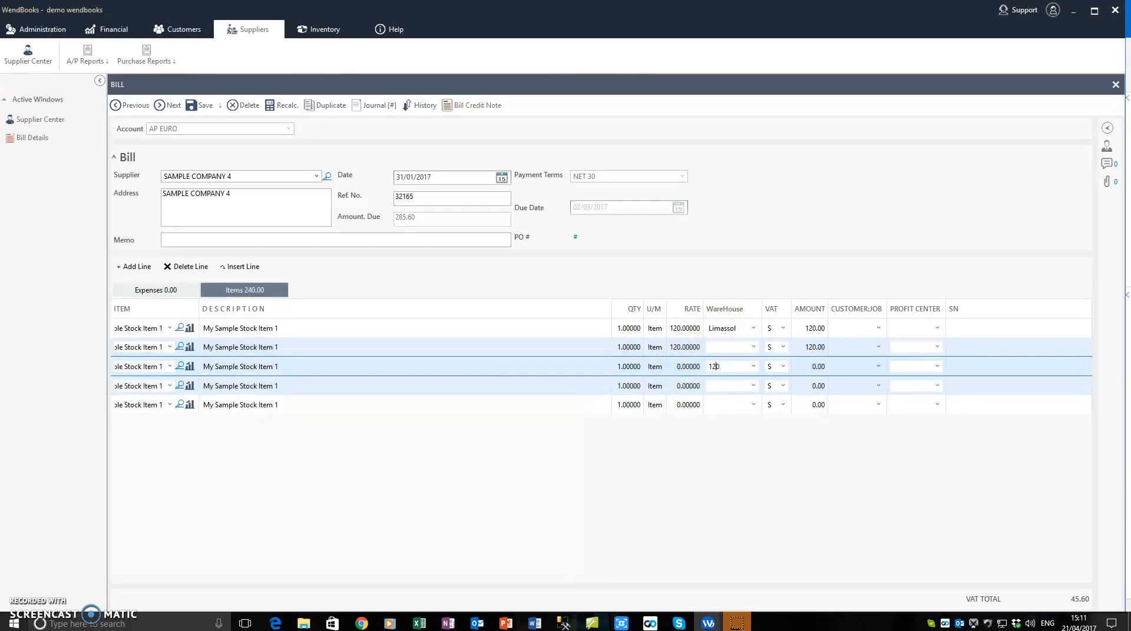
pyautogui.hotkey('shift', 'Tab')
pyautogui.hotkey('shift', 'Tab')
pyautogui.write('120')
pyautogui.press('Down')
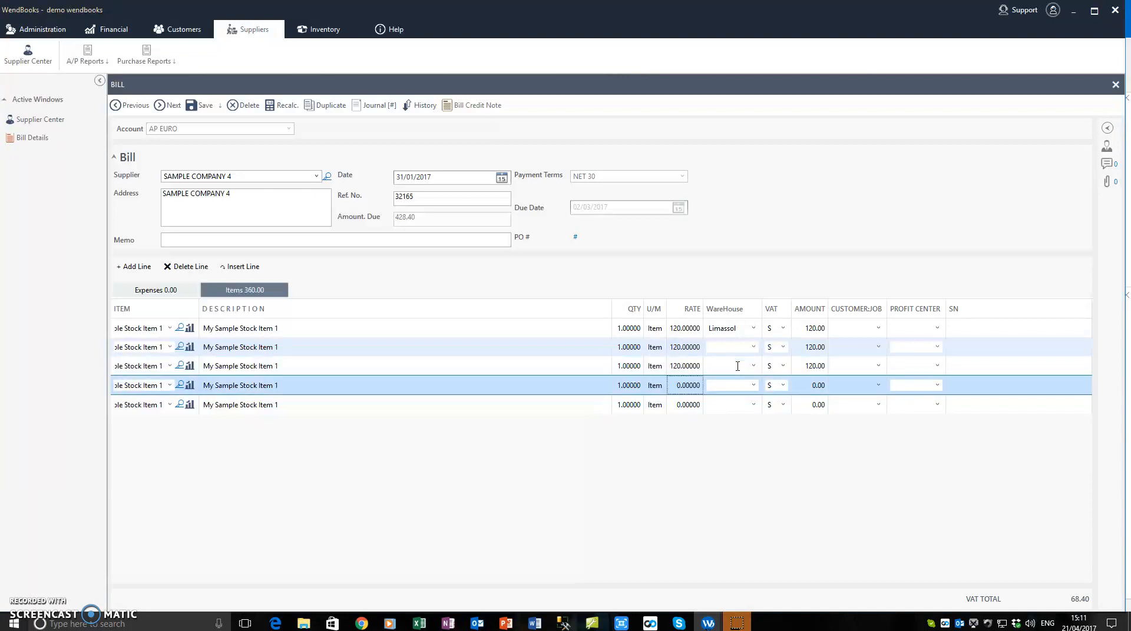
pyautogui.write('120')
pyautogui.press('Down')
pyautogui.write('120')
pyautogui.press('Down')
# Copy the Limassol warehouse from the first line into the other four item lines.
pyautogui.click(732, 347)
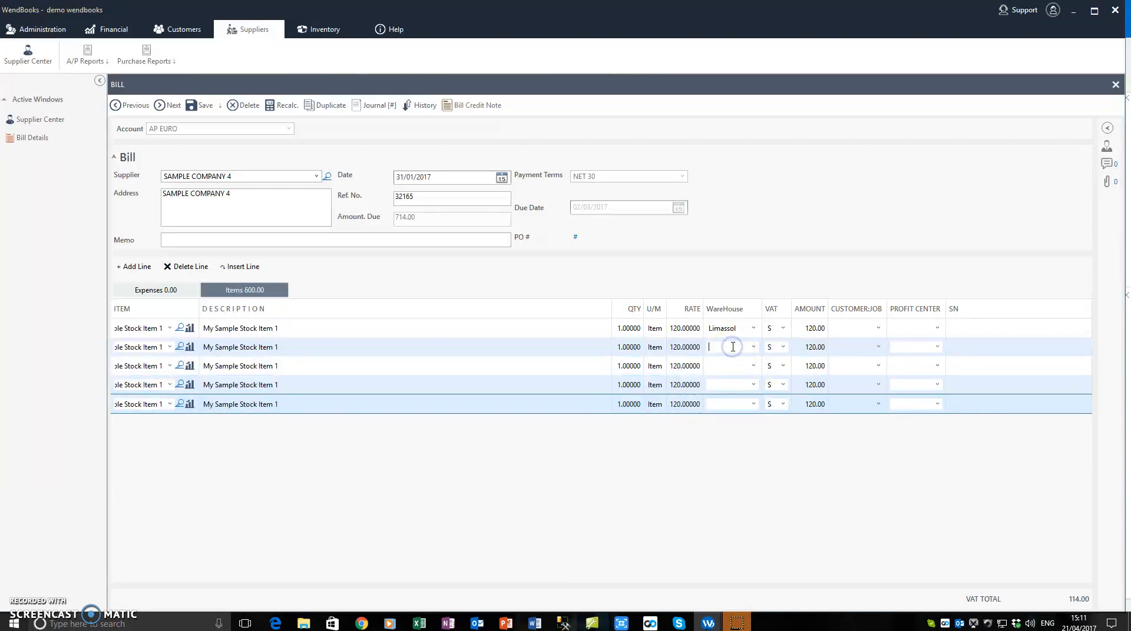
pyautogui.doubleClick(728, 326)
pyautogui.hotkey('ctrl', 'c')
pyautogui.click(731, 345)
pyautogui.hotkey('ctrl', 'v')
pyautogui.click(725, 366)
pyautogui.hotkey('ctrl', 'v')
pyautogui.click(725, 384)
pyautogui.hotkey('ctrl', 'v')
pyautogui.click(726, 403)
pyautogui.hotkey('ctrl', 'v')
# Enter the serial numbers A123A, B123B, C123C, D123D and E123E on the five item lines in order.
pyautogui.click(971, 330)
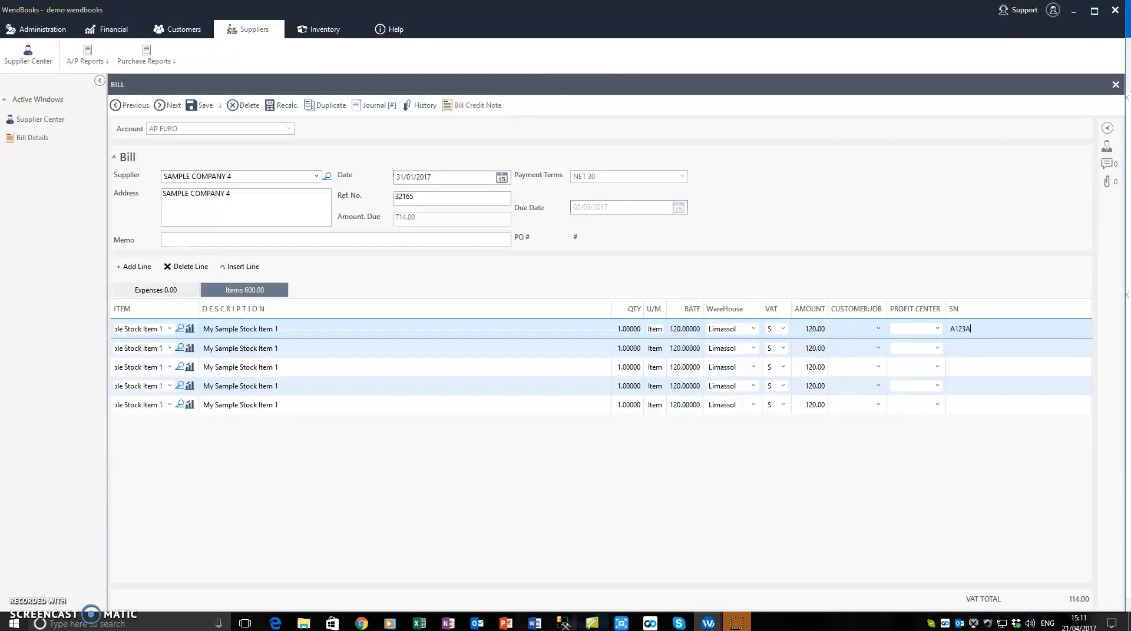
pyautogui.press('capslock')
pyautogui.click(992, 347)
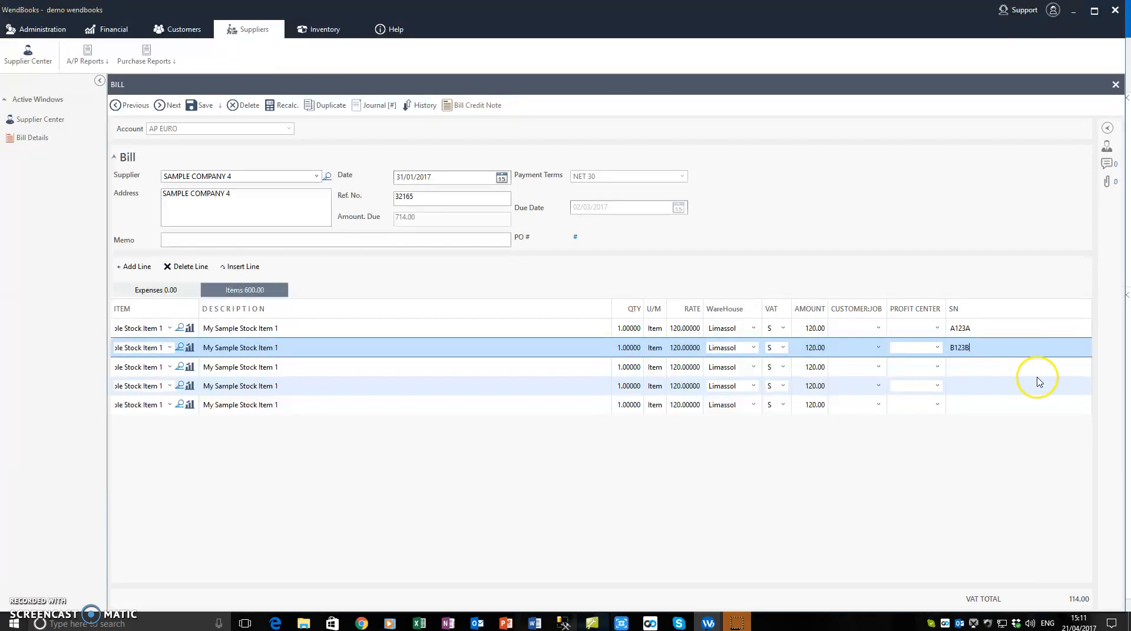
pyautogui.click(1013, 373)
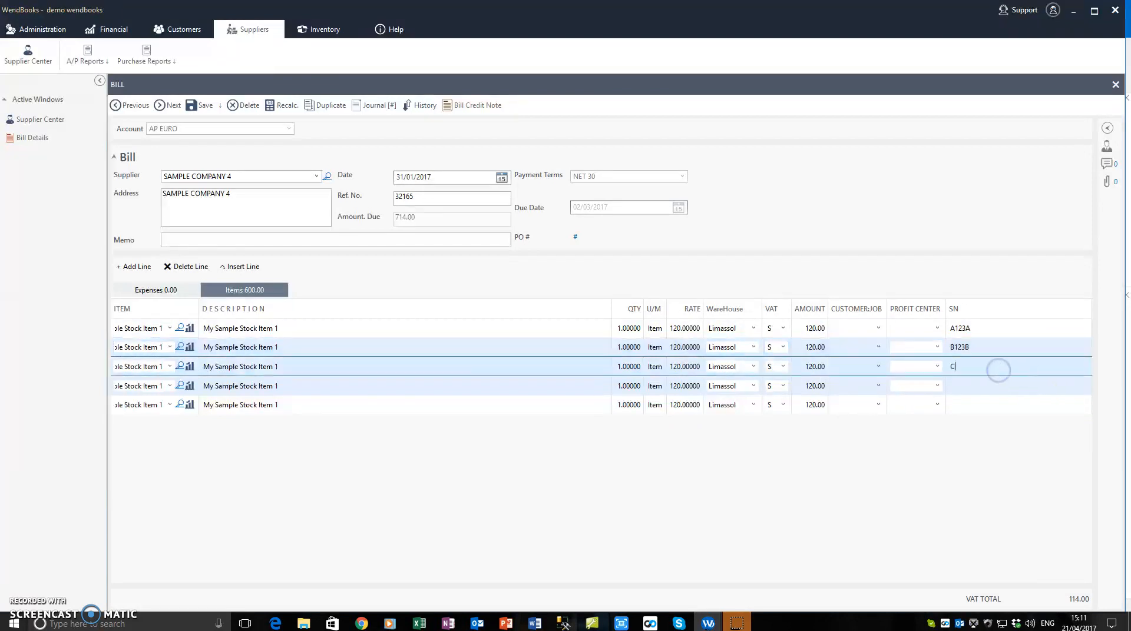
pyautogui.click(987, 388)
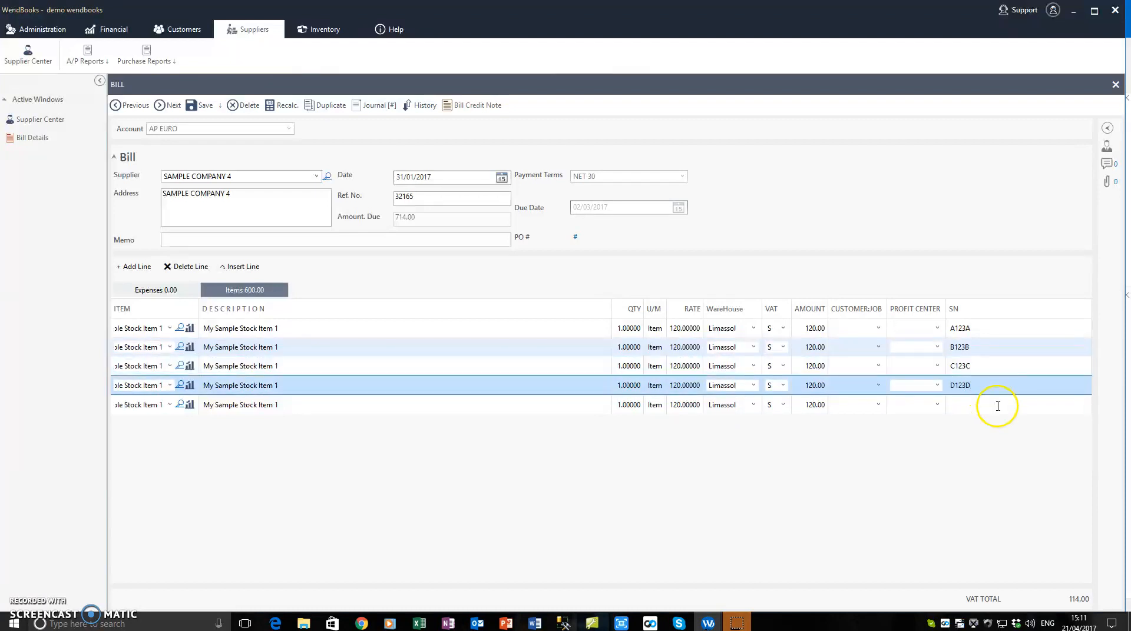
pyautogui.click(998, 406)
pyautogui.write('E123')
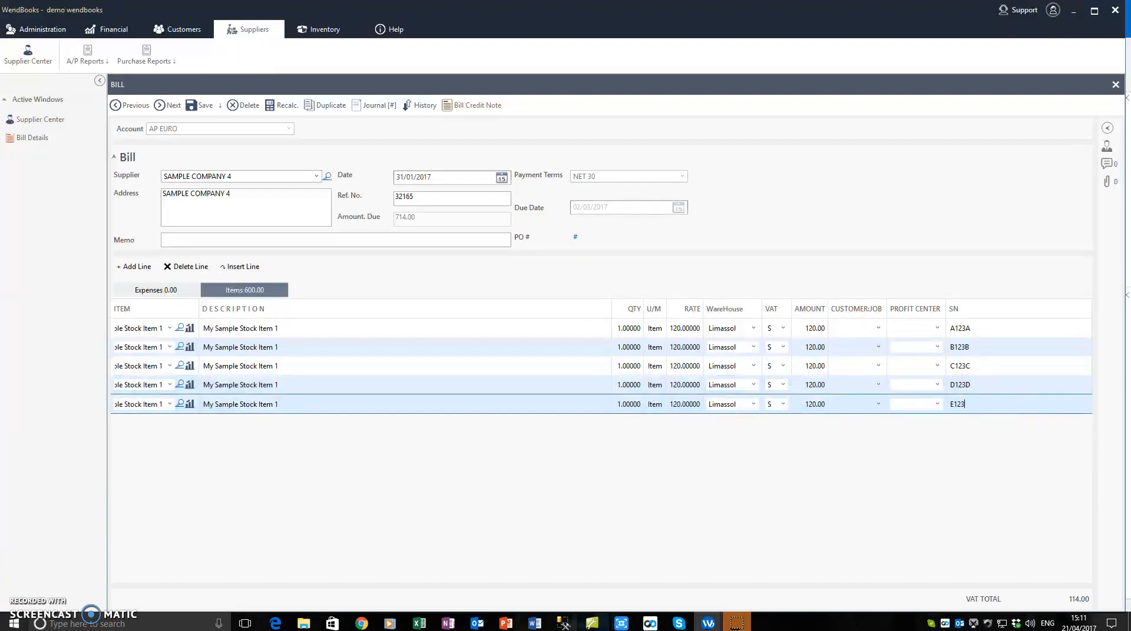
pyautogui.write('E')
pyautogui.click(276, 212)
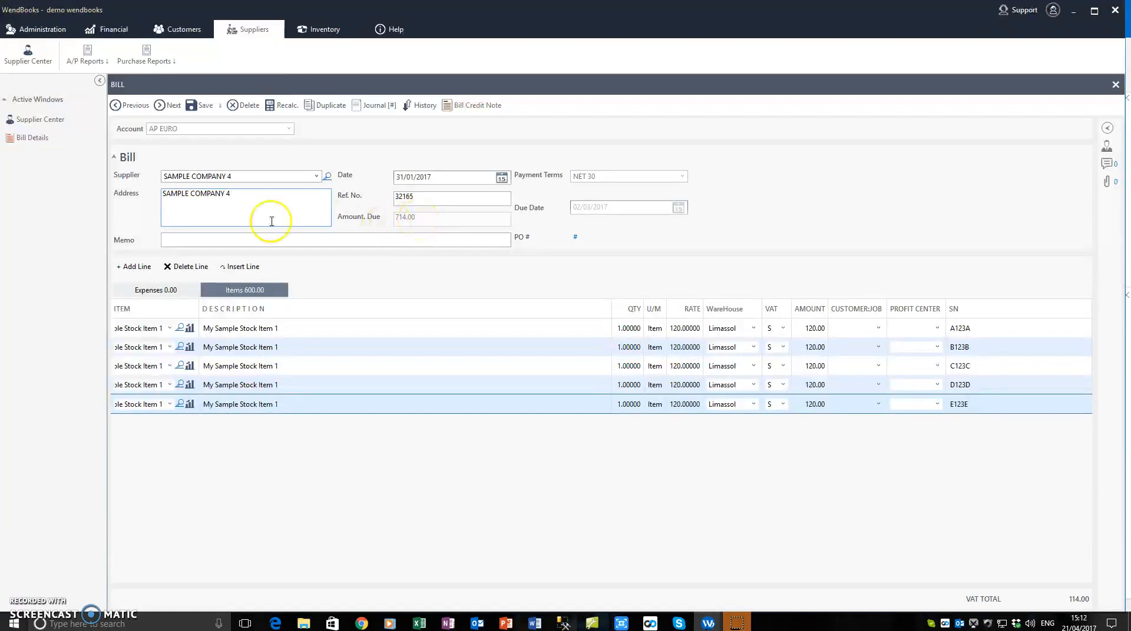
# Add a blank expense line to the bill.
pyautogui.click(157, 291)
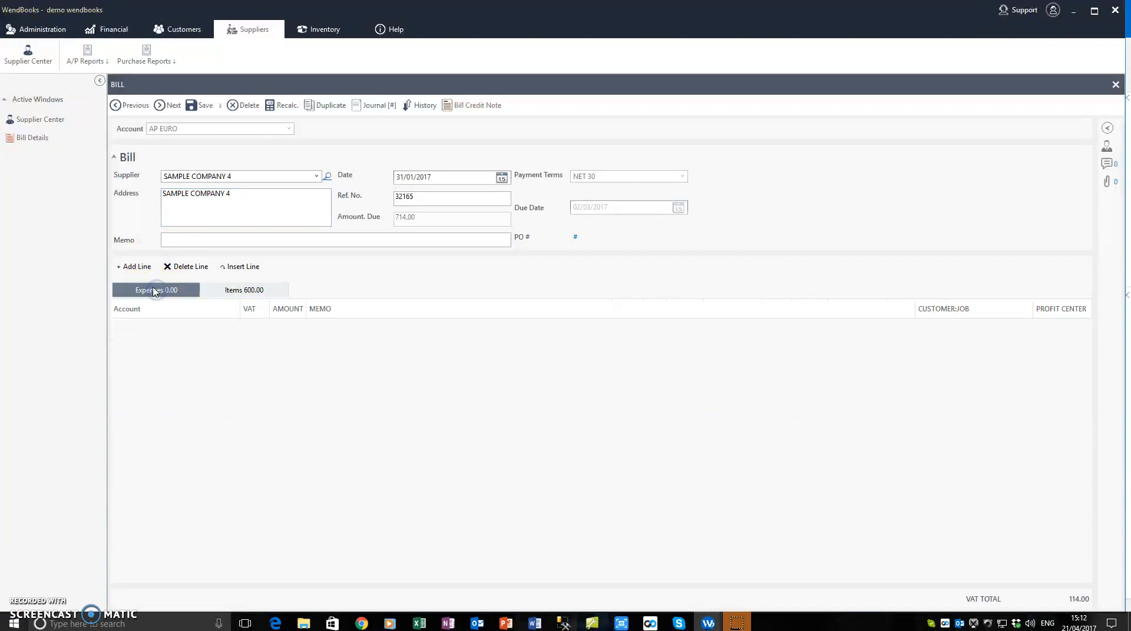
pyautogui.click(138, 268)
pyautogui.click(161, 329)
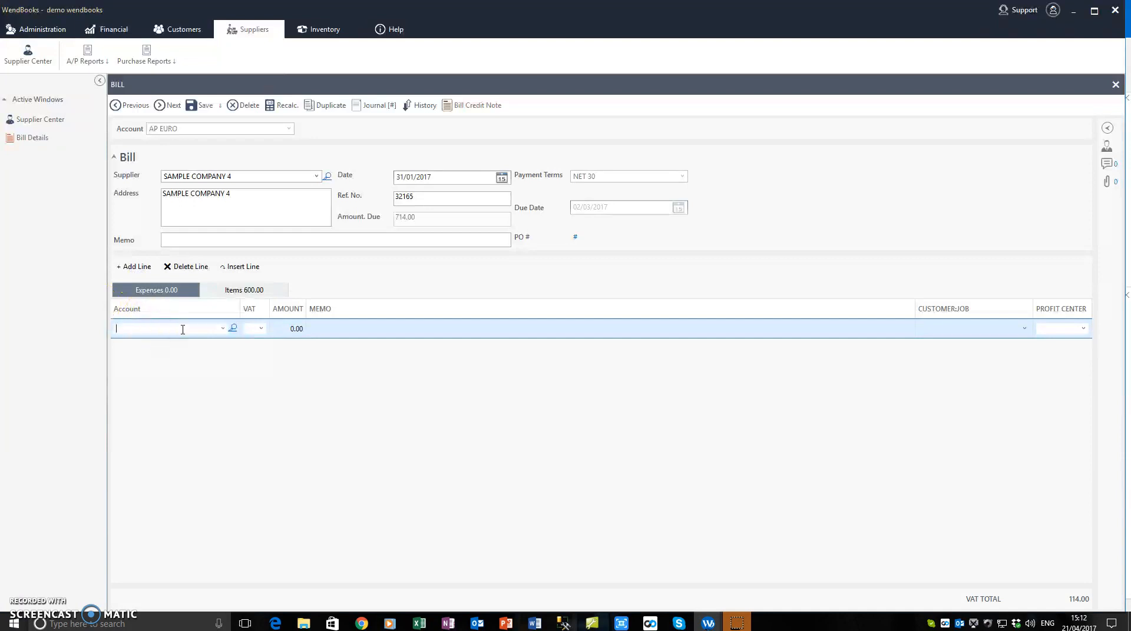
pyautogui.click(224, 328)
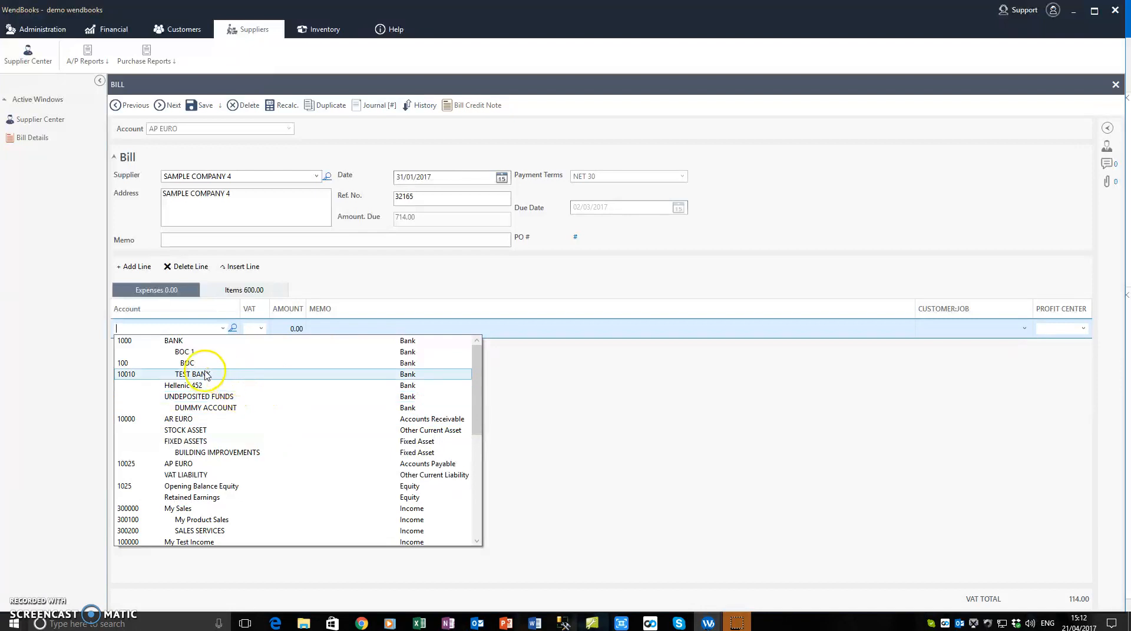
pyautogui.write('SH')
pyautogui.press('BackSpace')
pyautogui.press('BackSpace')
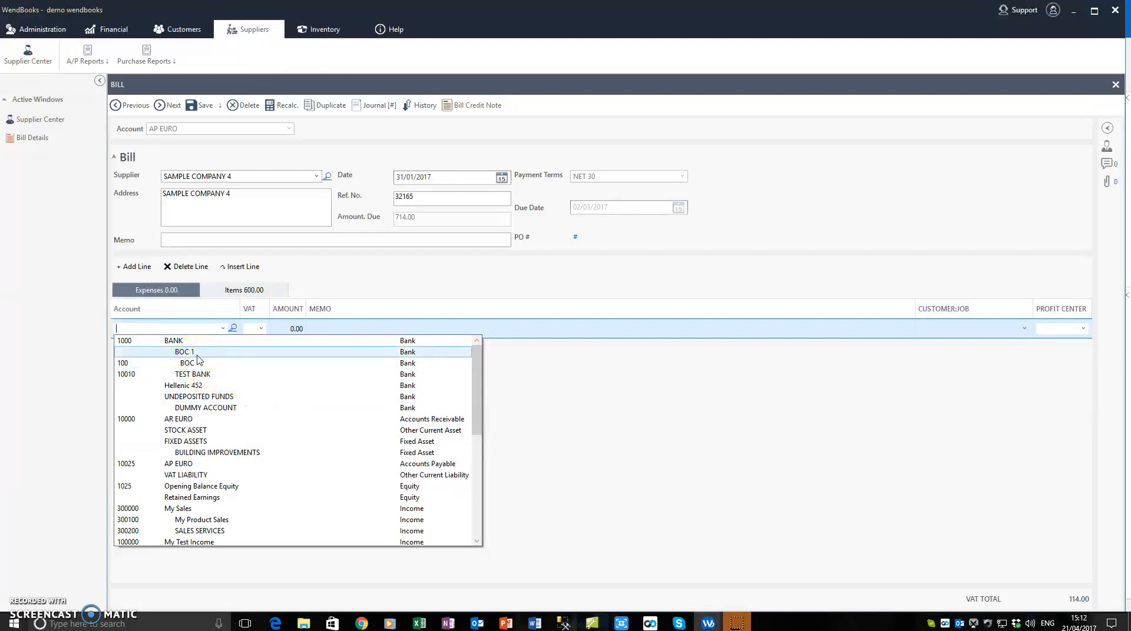
# Look up the chart of accounts and assign ADMINISTRATION EXPENSES to the expense line.
pyautogui.click(234, 329)
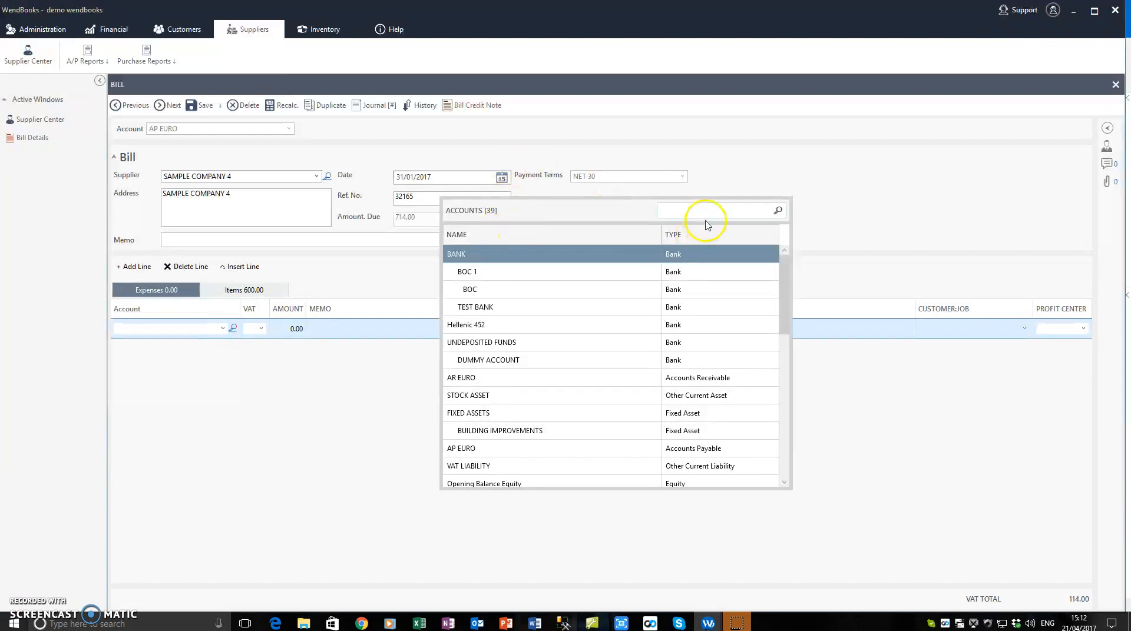
pyautogui.click(707, 217)
pyautogui.write('SHI')
pyautogui.press('BackSpace')
pyautogui.press('BackSpace')
pyautogui.press('BackSpace')
pyautogui.write('F')
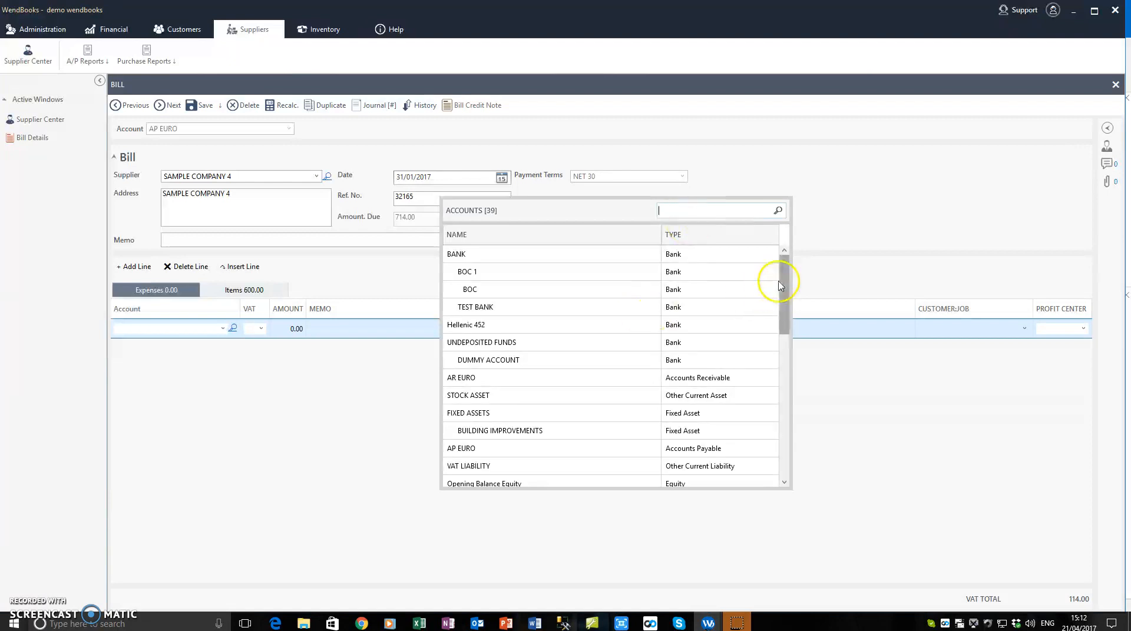
pyautogui.moveTo(780, 280); pyautogui.dragTo(779, 399)
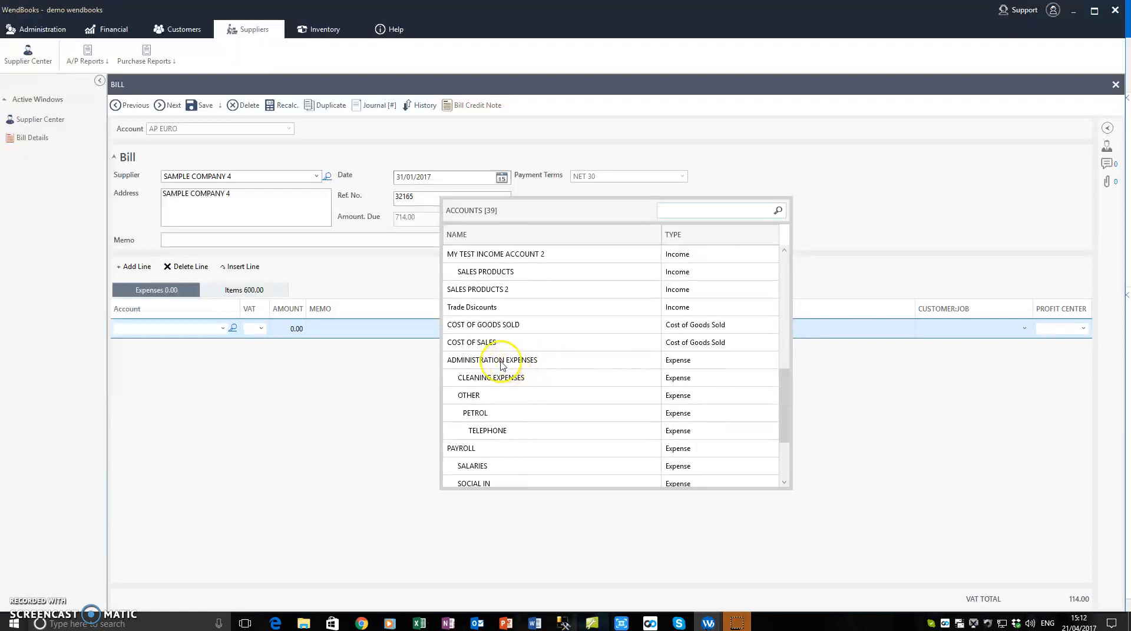
pyautogui.moveTo(786, 383); pyautogui.dragTo(781, 427)
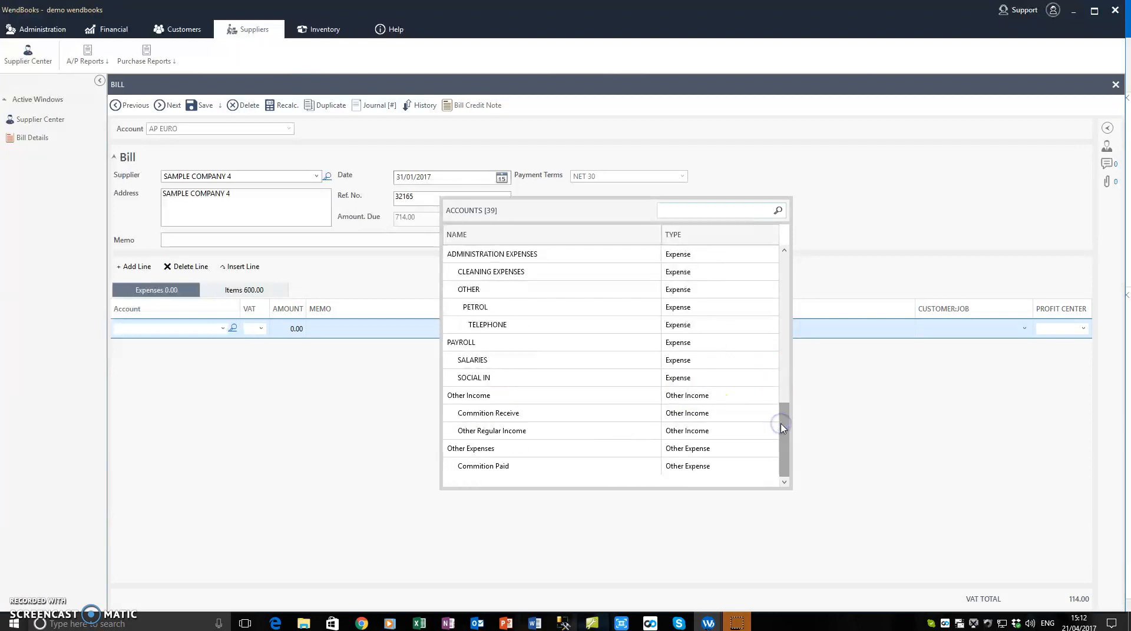
pyautogui.scroll(2, 517, 344)
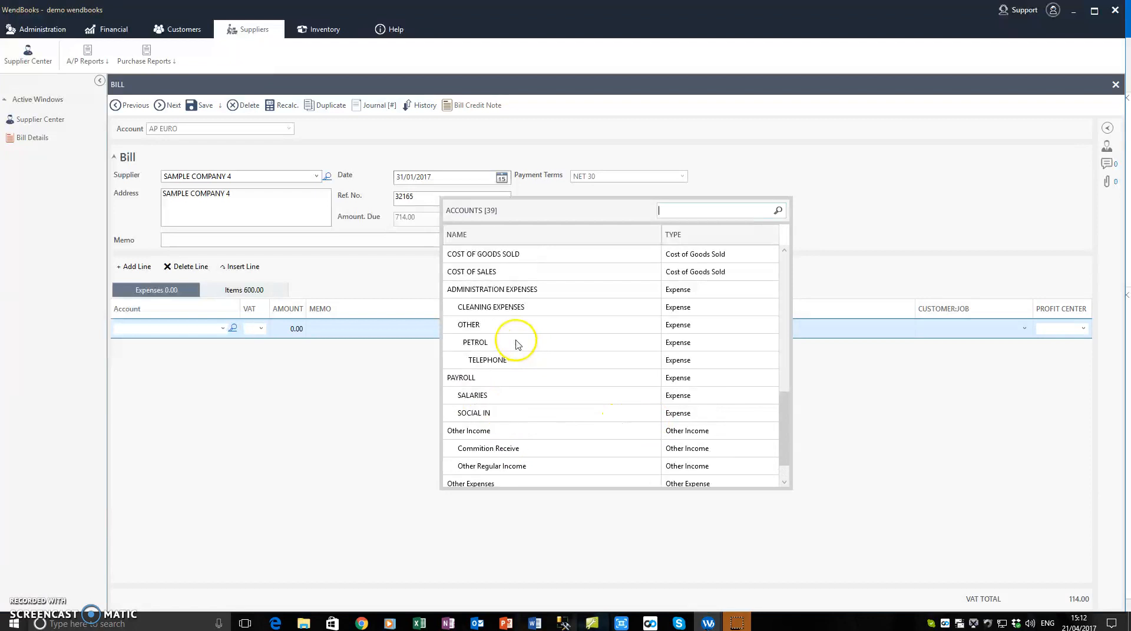
pyautogui.click(486, 290)
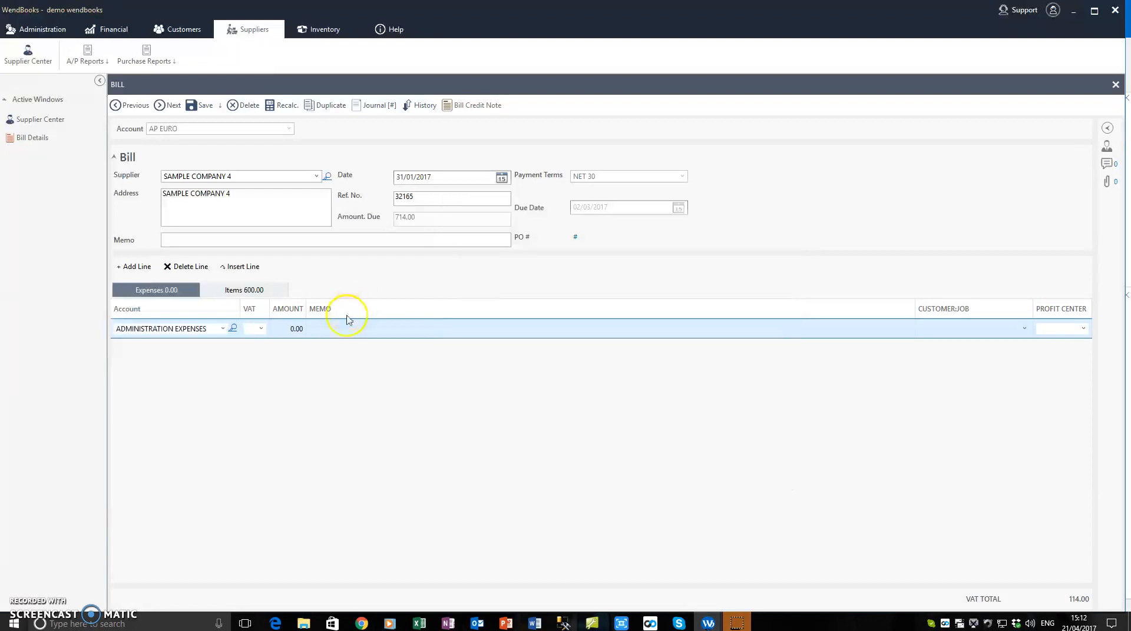
pyautogui.click(223, 328)
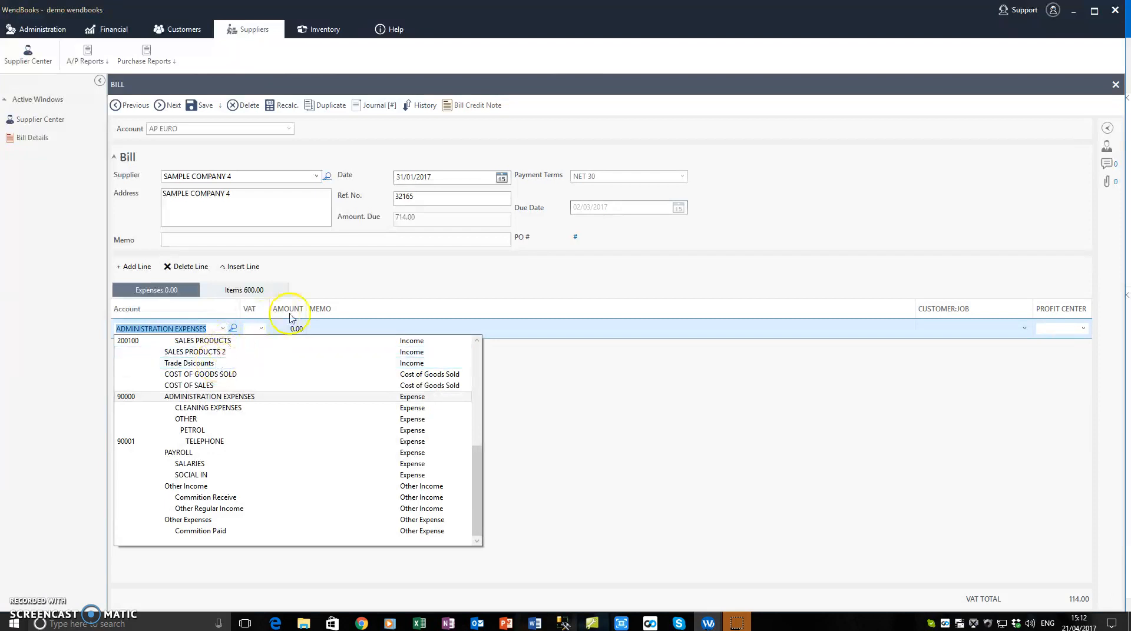
pyautogui.click(397, 278)
# Complete the expense line with VAT code S, an amount of 100.00 and the memo "Other import expenses".
pyautogui.click(261, 328)
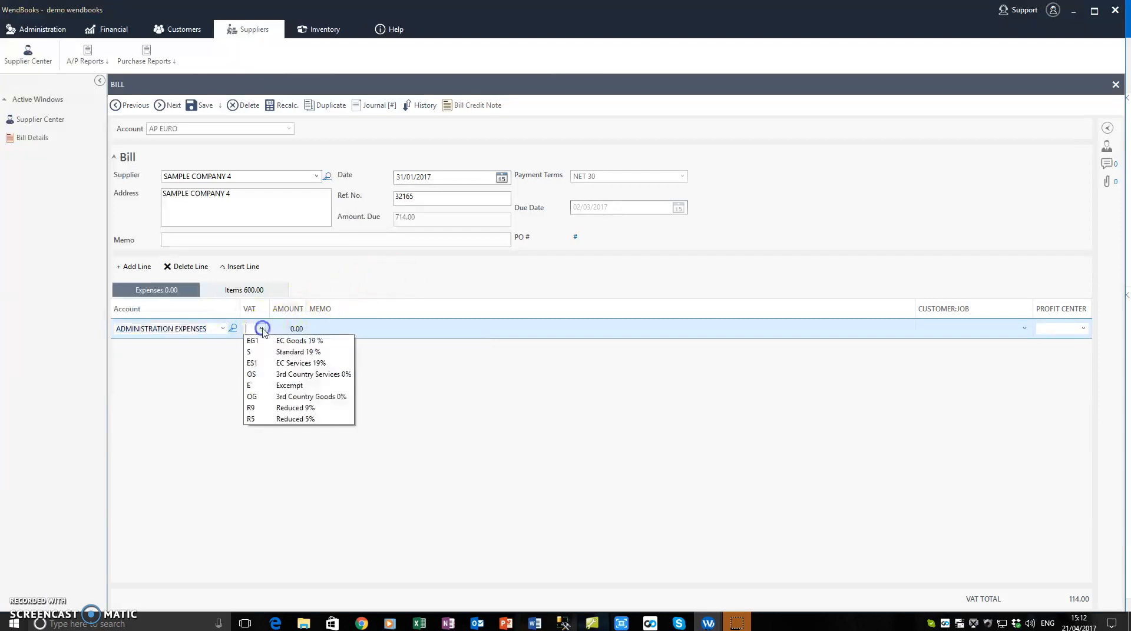
pyautogui.click(323, 340)
pyautogui.click(335, 329)
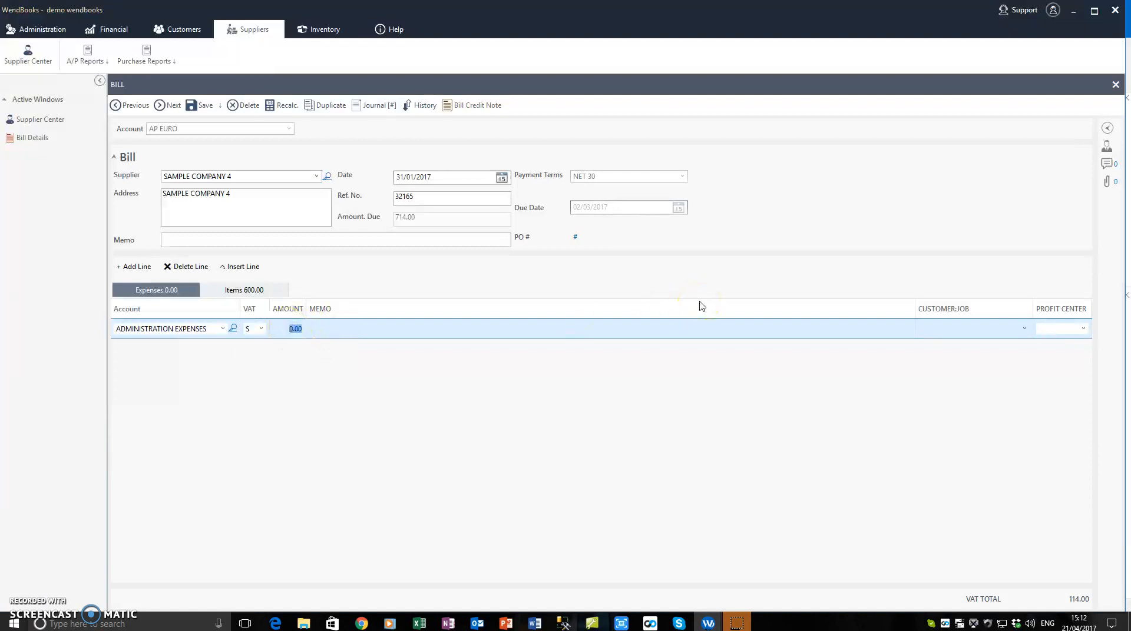
pyautogui.click(522, 331)
pyautogui.press('capslock')
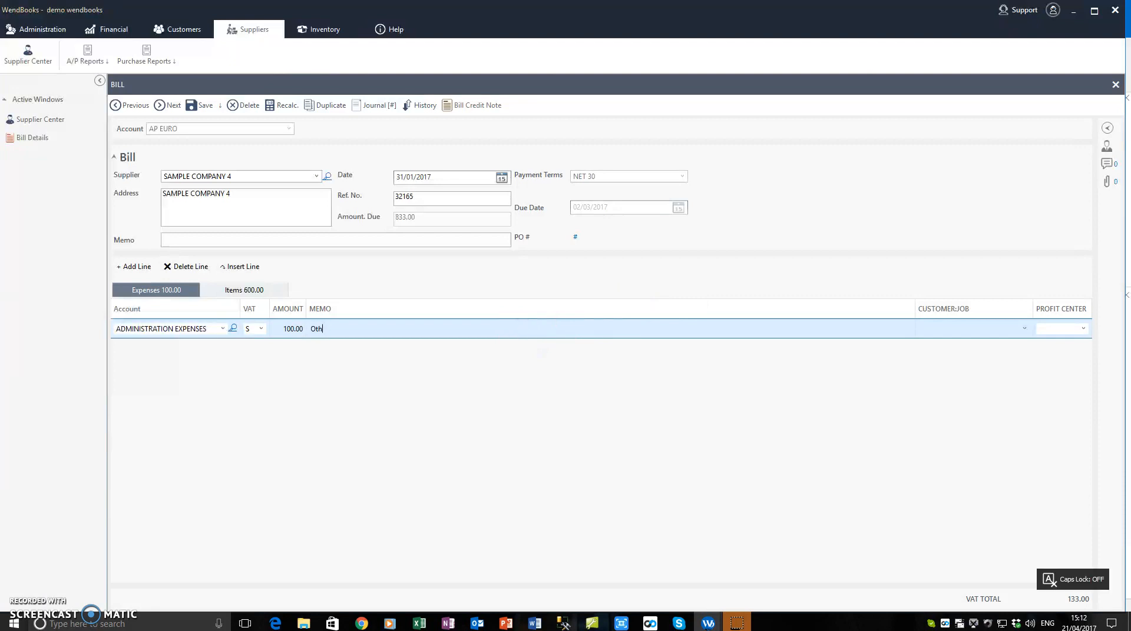
pyautogui.write('Other import expenses')
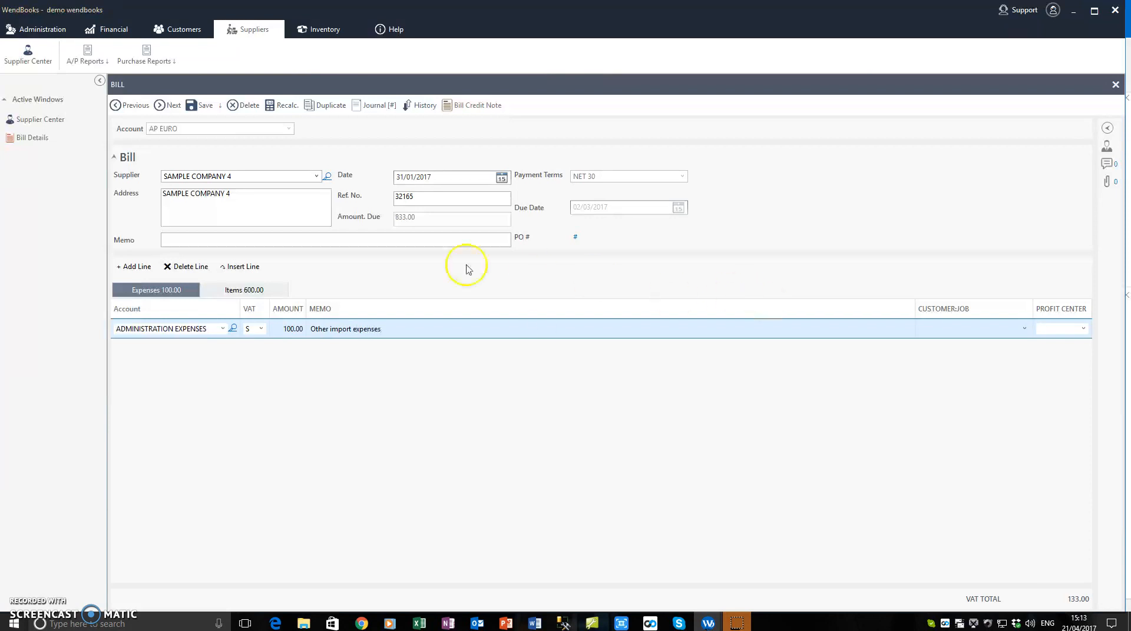
# Review the bill's expense line against its stock item lines.
pyautogui.click(261, 239)
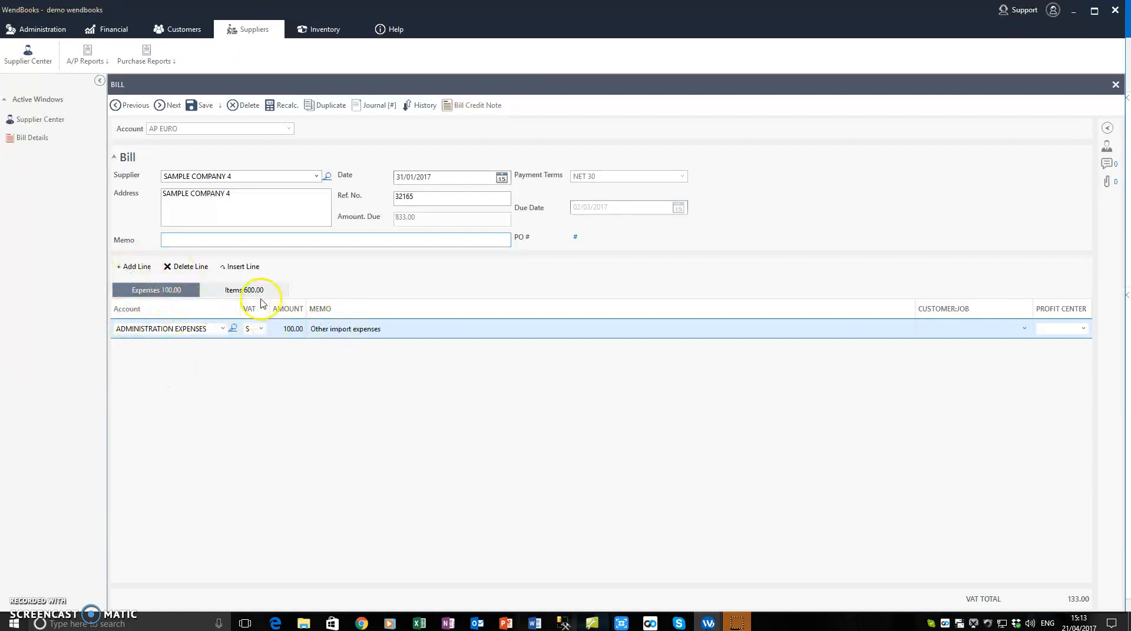
pyautogui.click(236, 293)
pyautogui.click(158, 290)
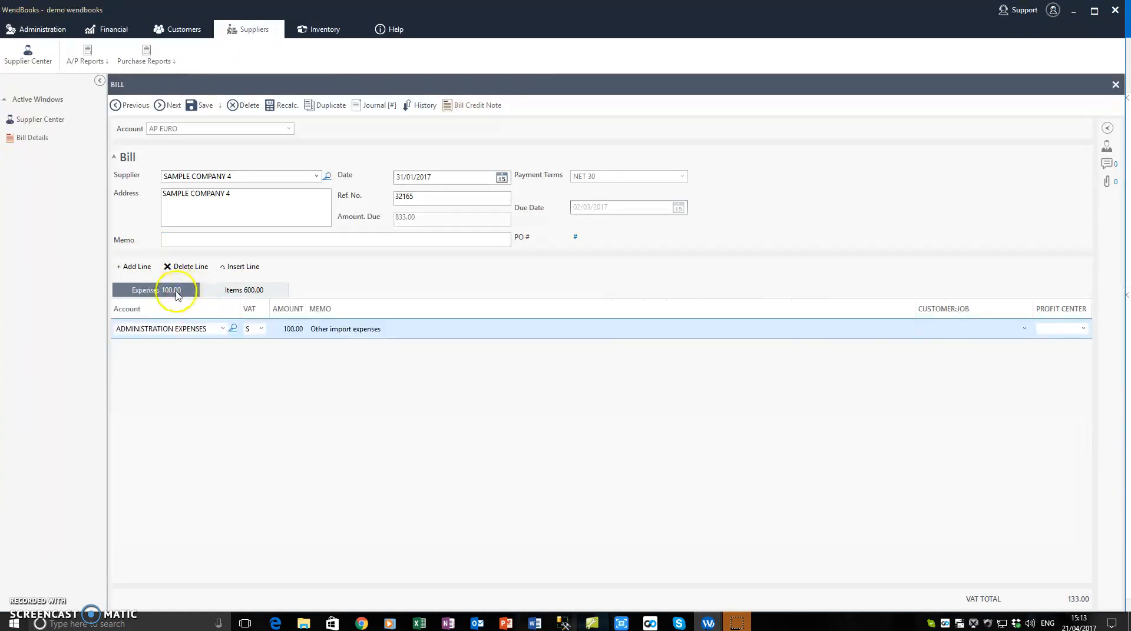
pyautogui.click(260, 291)
pyautogui.click(171, 290)
pyautogui.click(242, 290)
pyautogui.click(187, 290)
# Save the bill and examine its transaction journal before closing it.
pyautogui.click(199, 107)
pyautogui.click(199, 106)
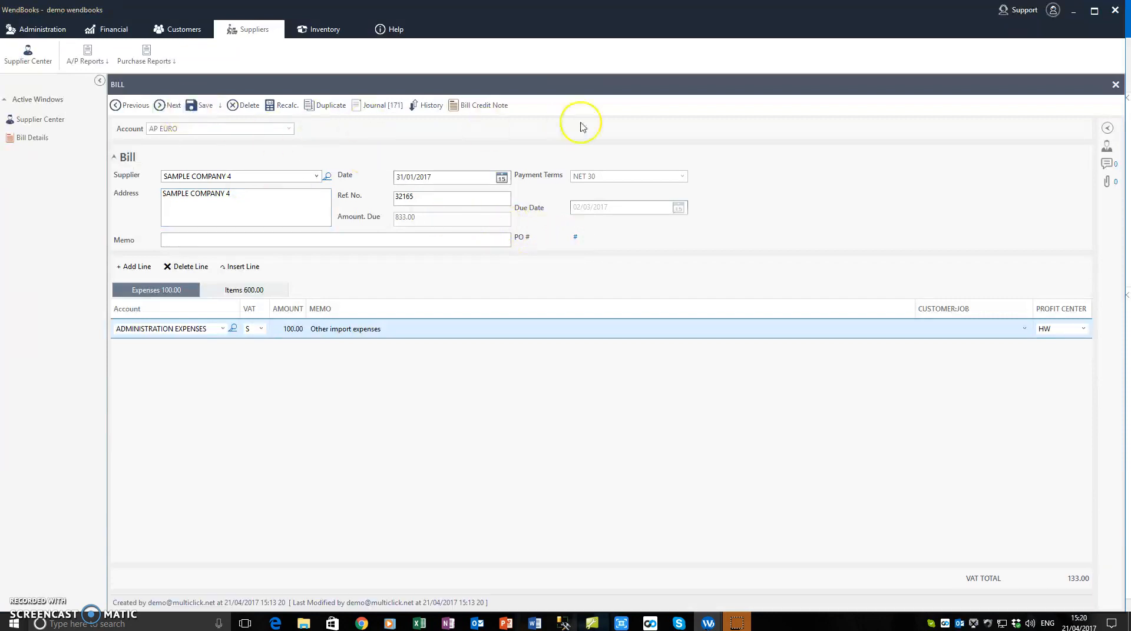
pyautogui.click(380, 108)
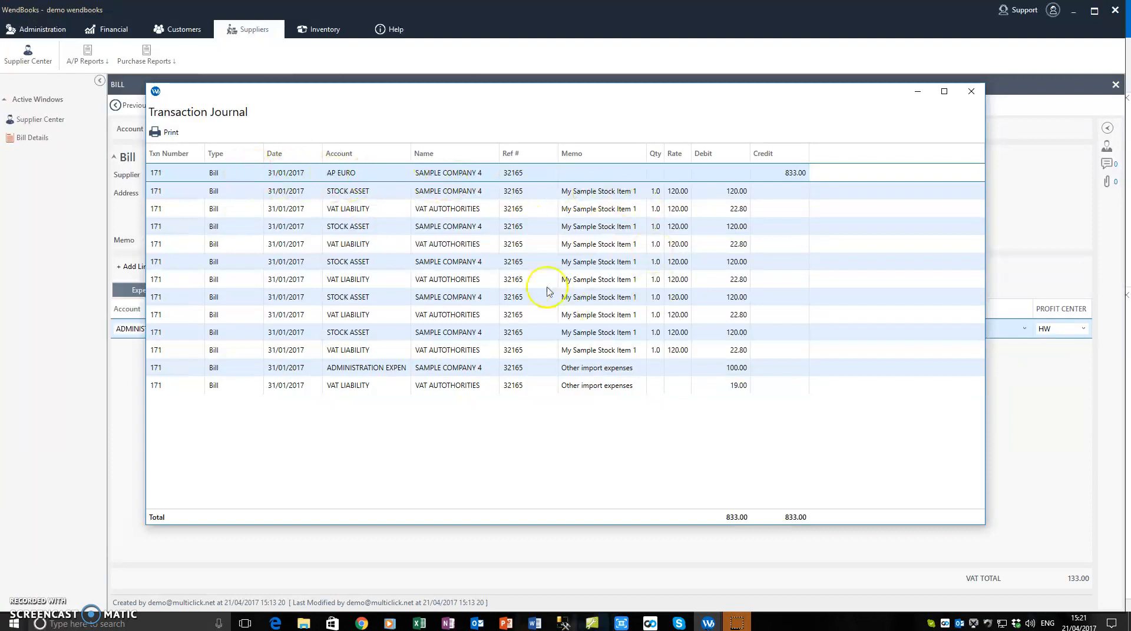
pyautogui.click(970, 92)
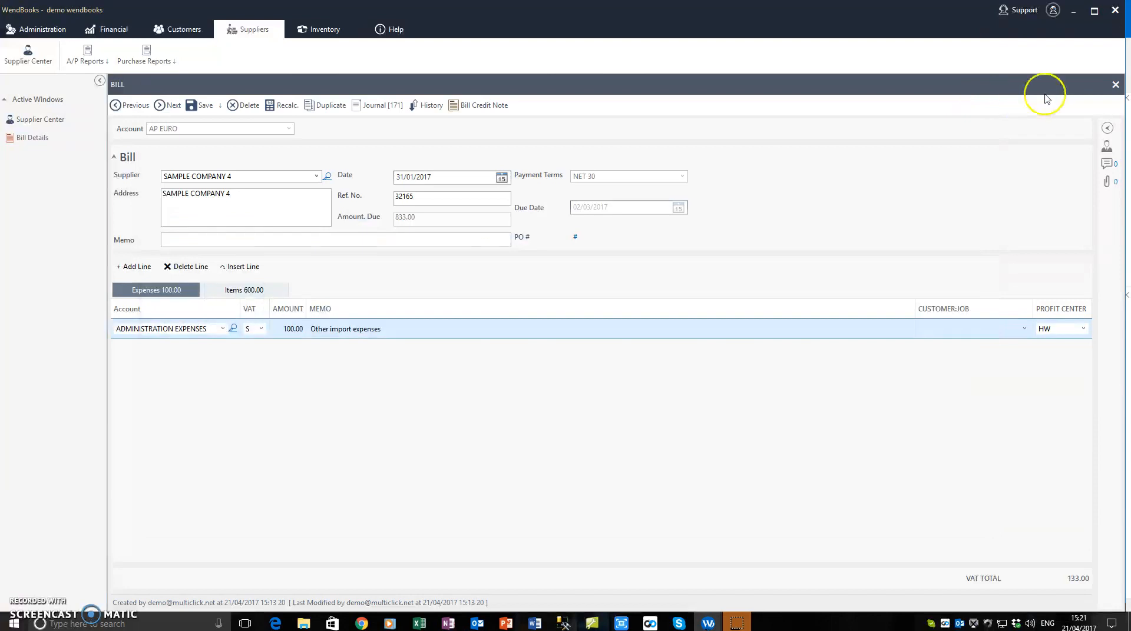
pyautogui.click(1115, 85)
# Examine the warehouse quantities and transactions of My Sample Stock Item 1 in the Item Center.
pyautogui.click(322, 31)
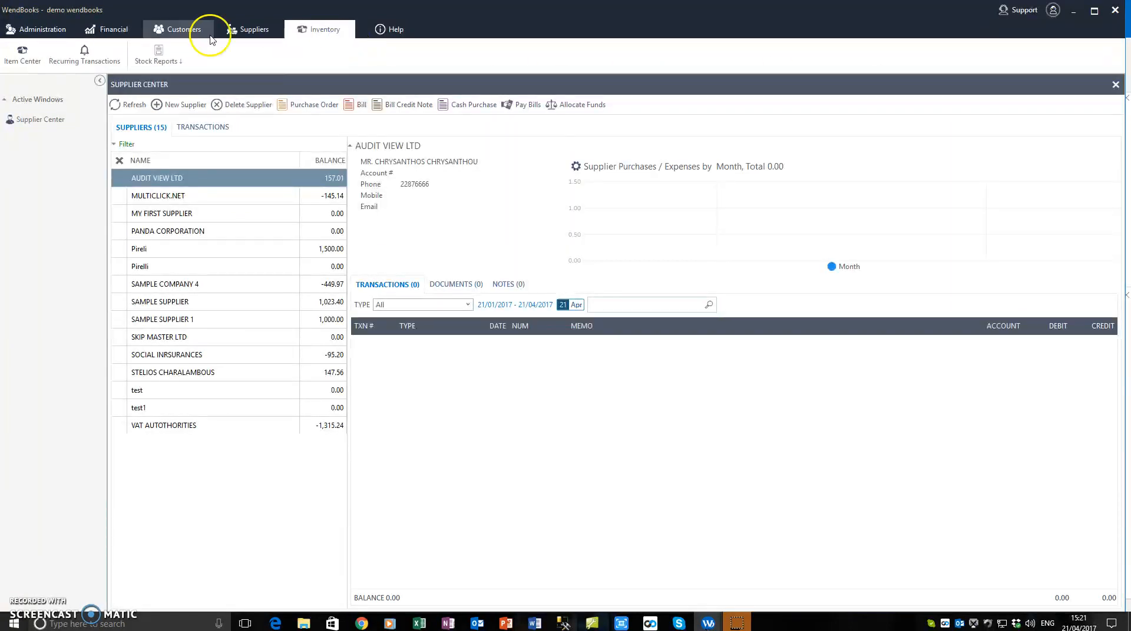
pyautogui.click(22, 56)
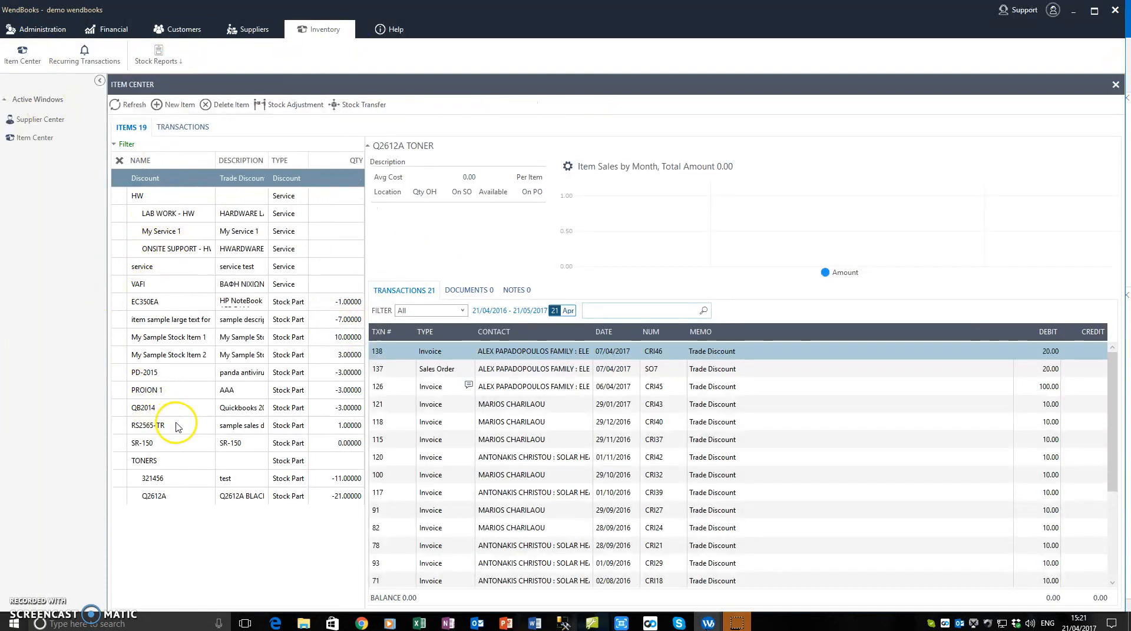
pyautogui.click(179, 340)
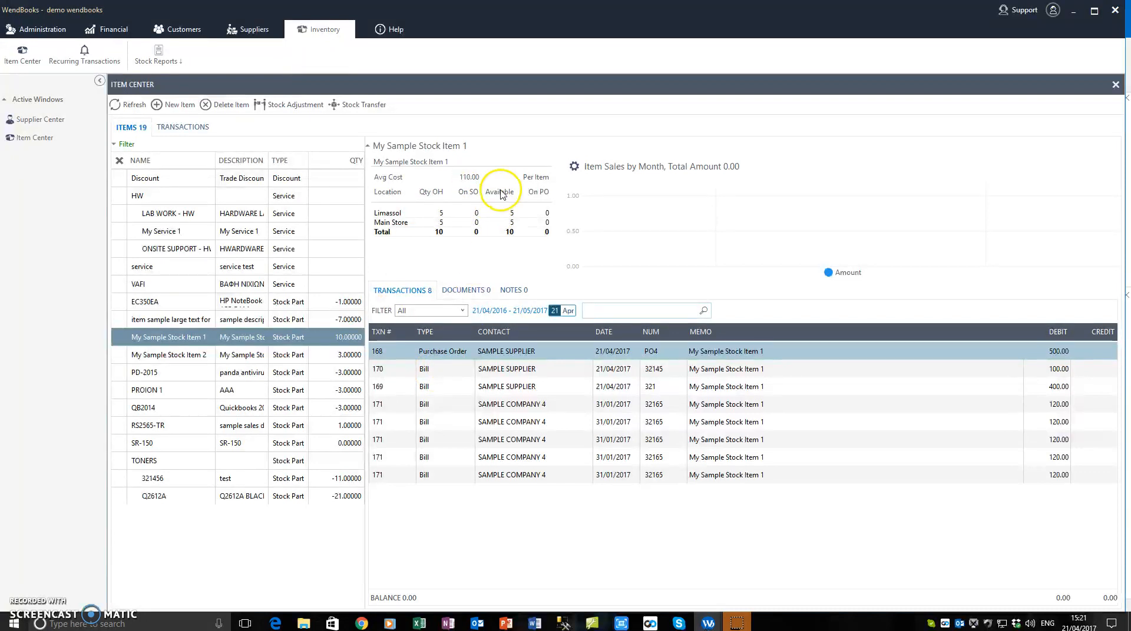
# Run the Stock Evaluation Detail report filtered to My Sample Stock Item 1.
pyautogui.click(167, 60)
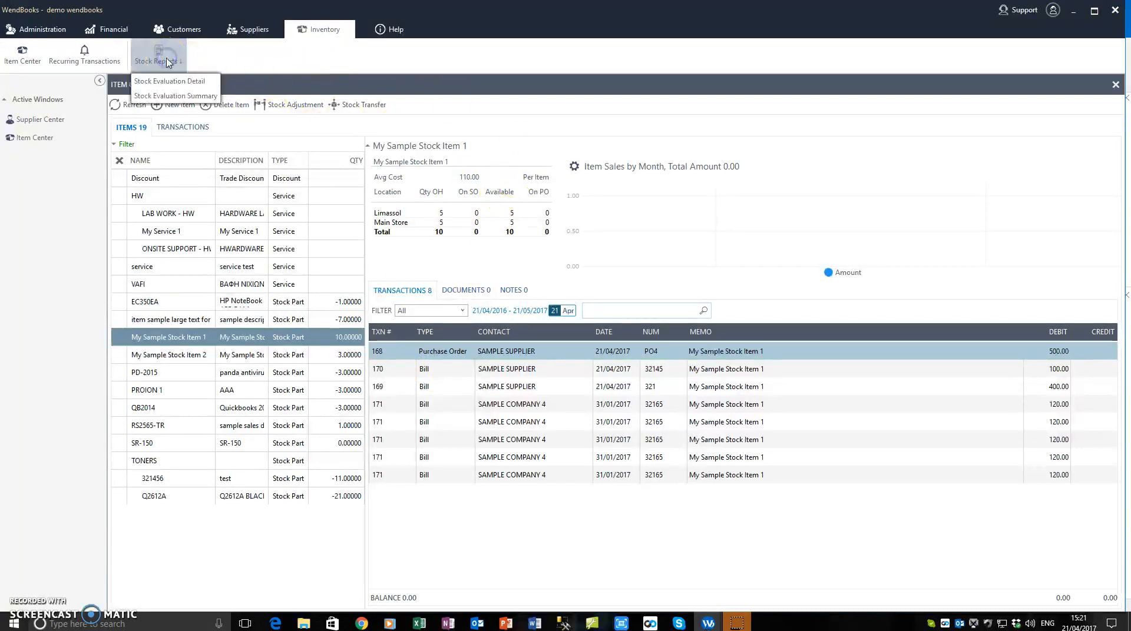
pyautogui.click(169, 83)
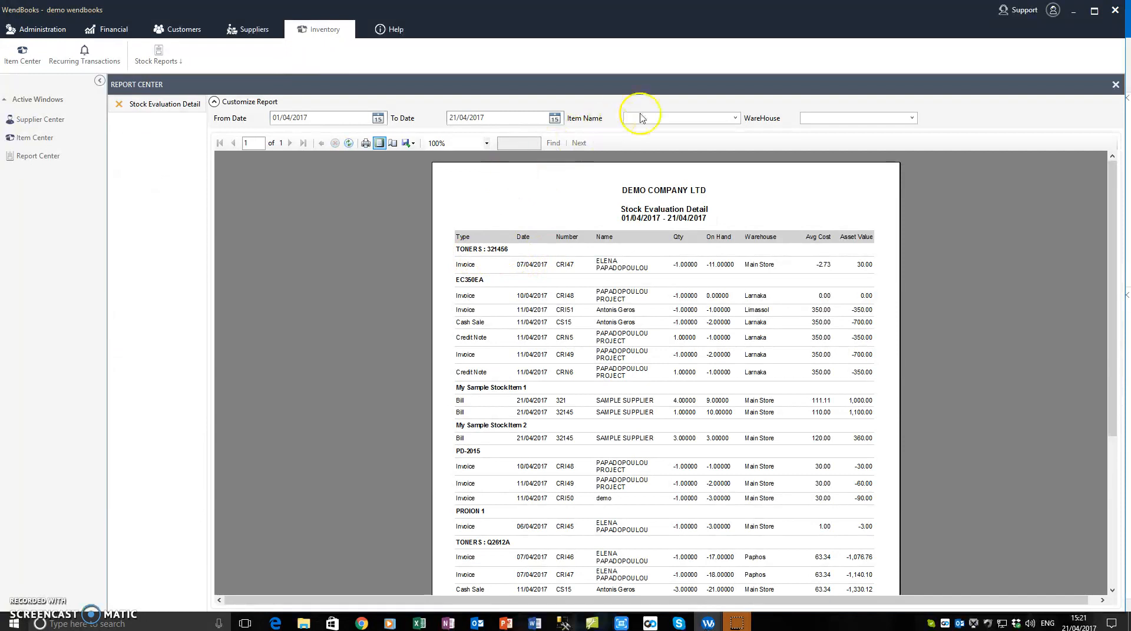
pyautogui.click(680, 120)
pyautogui.click(734, 118)
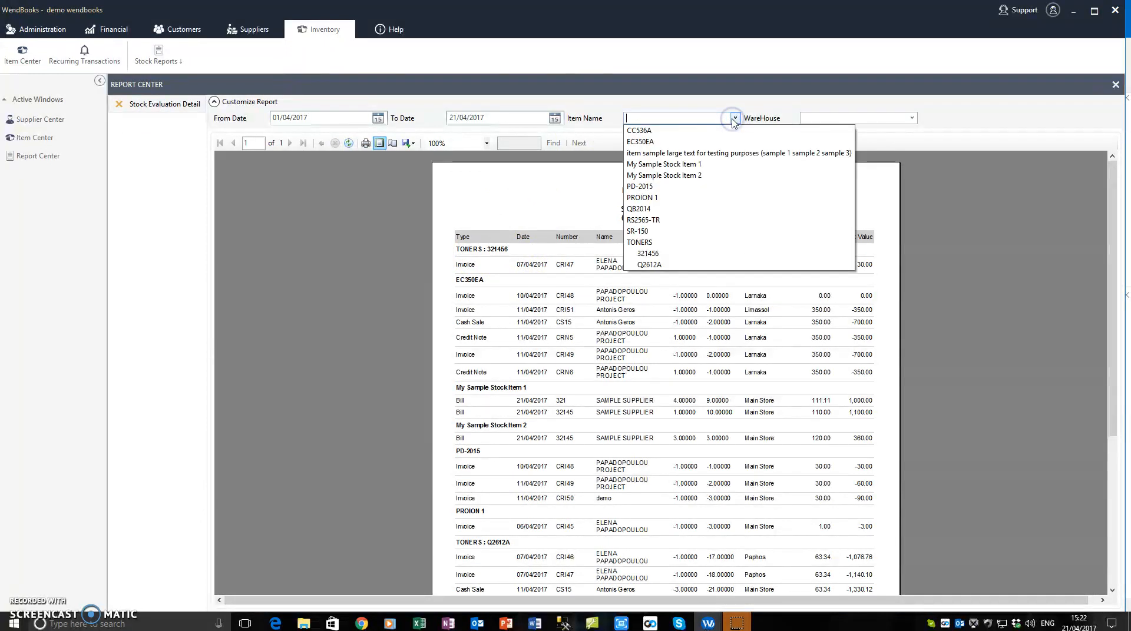
pyautogui.click(664, 164)
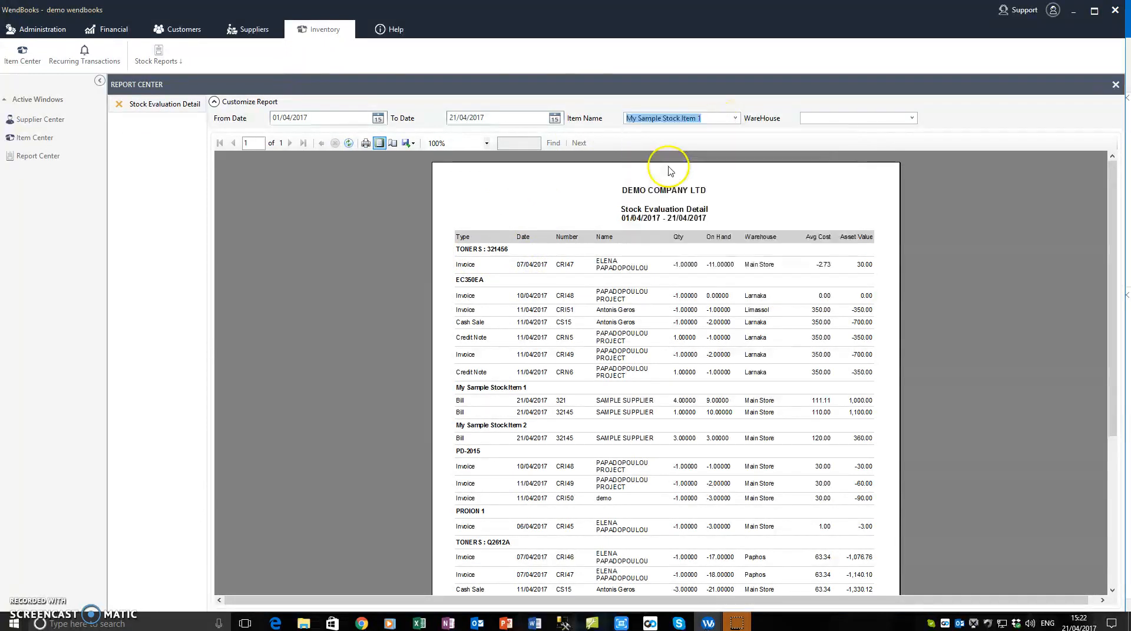
pyautogui.click(348, 145)
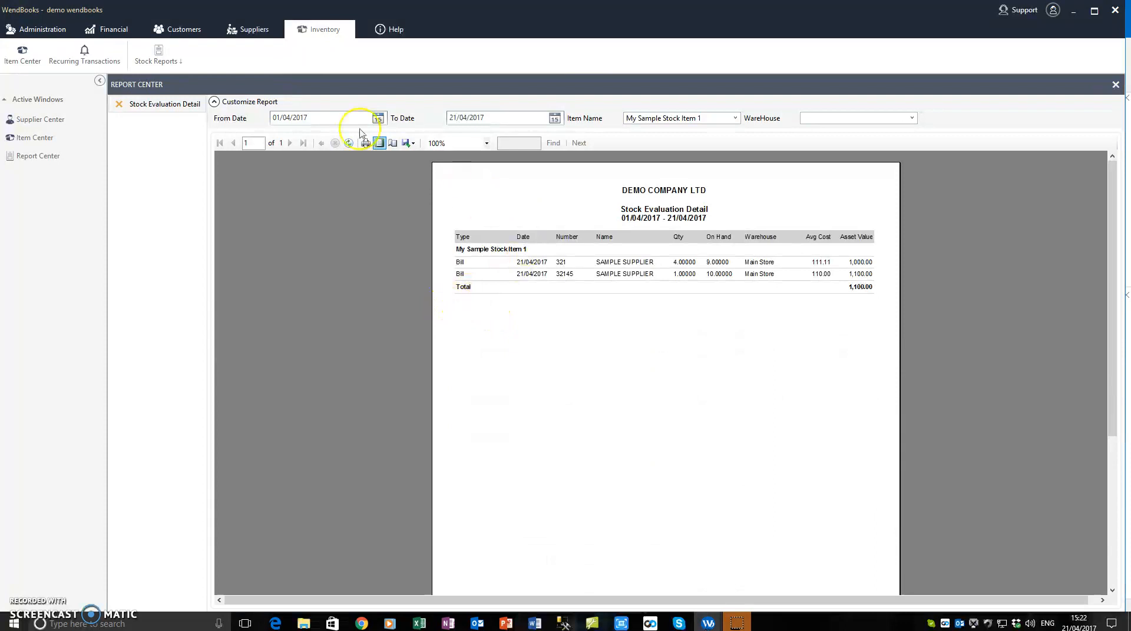
# Rerun the Stock Evaluation Detail report from 01/01/2016, review the item's bills and asset values, and close the report.
pyautogui.click(298, 118)
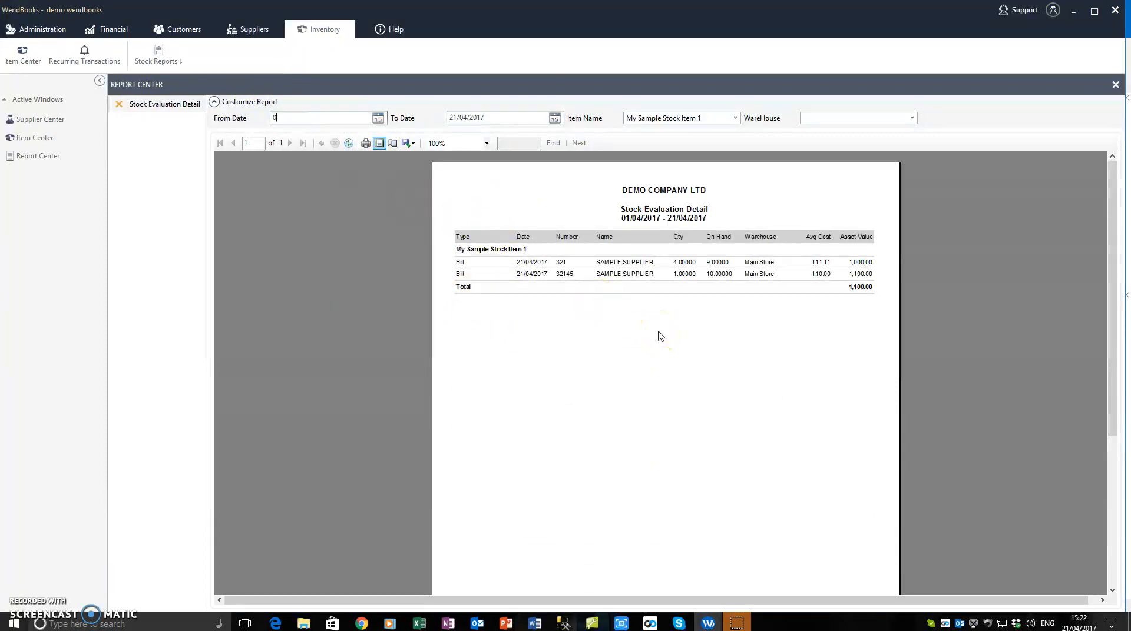
pyautogui.write('01/01/2016')
pyautogui.press('Tab')
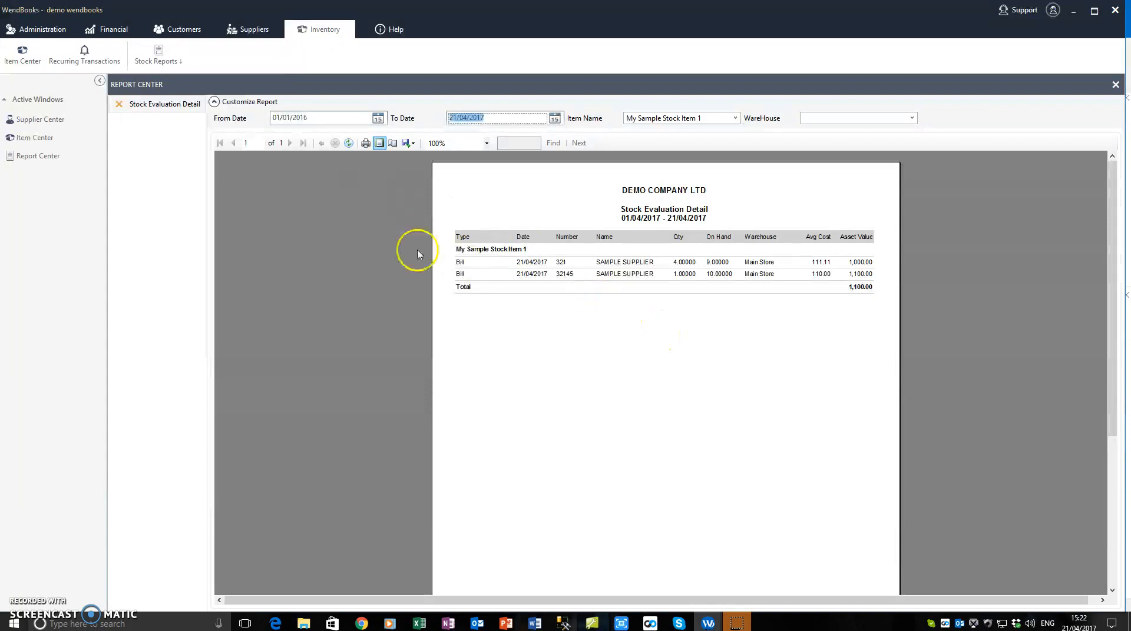
pyautogui.click(347, 145)
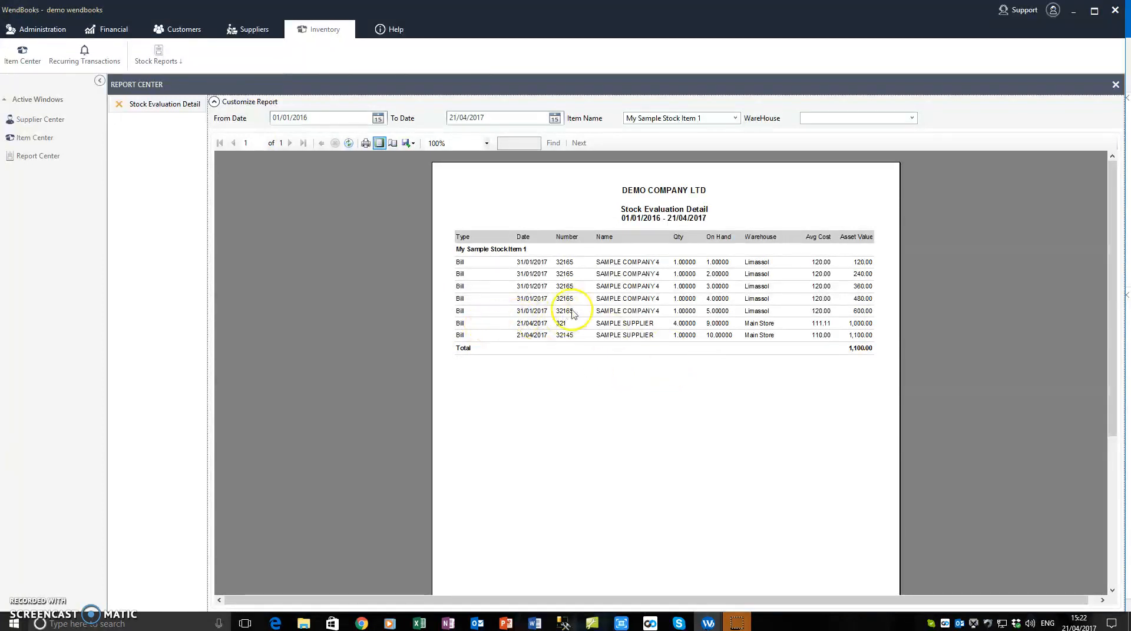
pyautogui.click(520, 265)
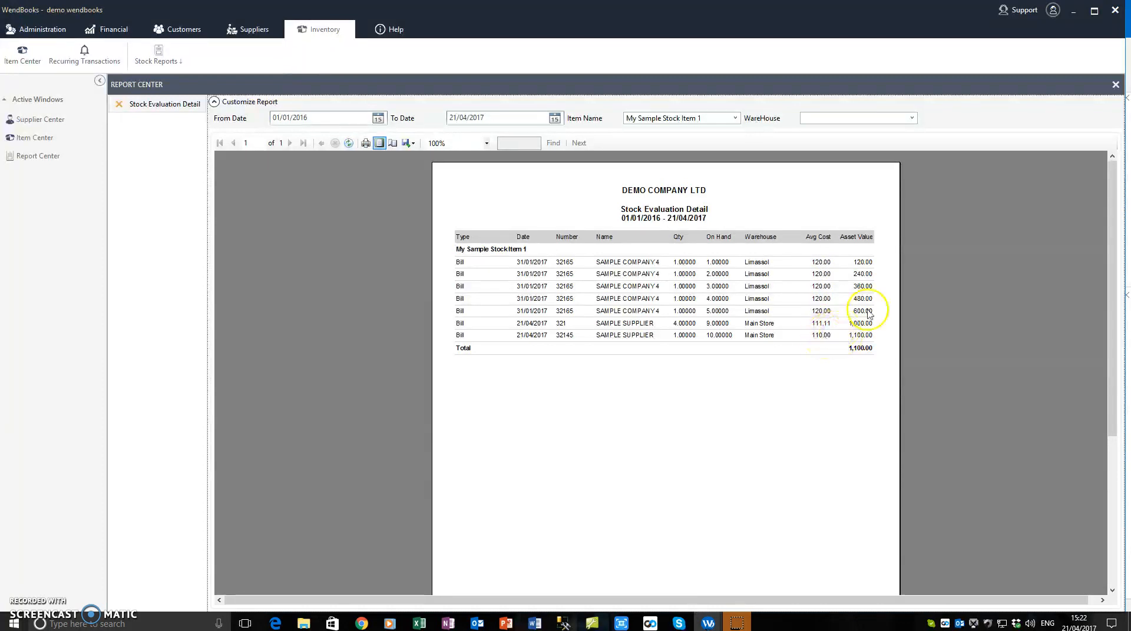
pyautogui.click(1116, 86)
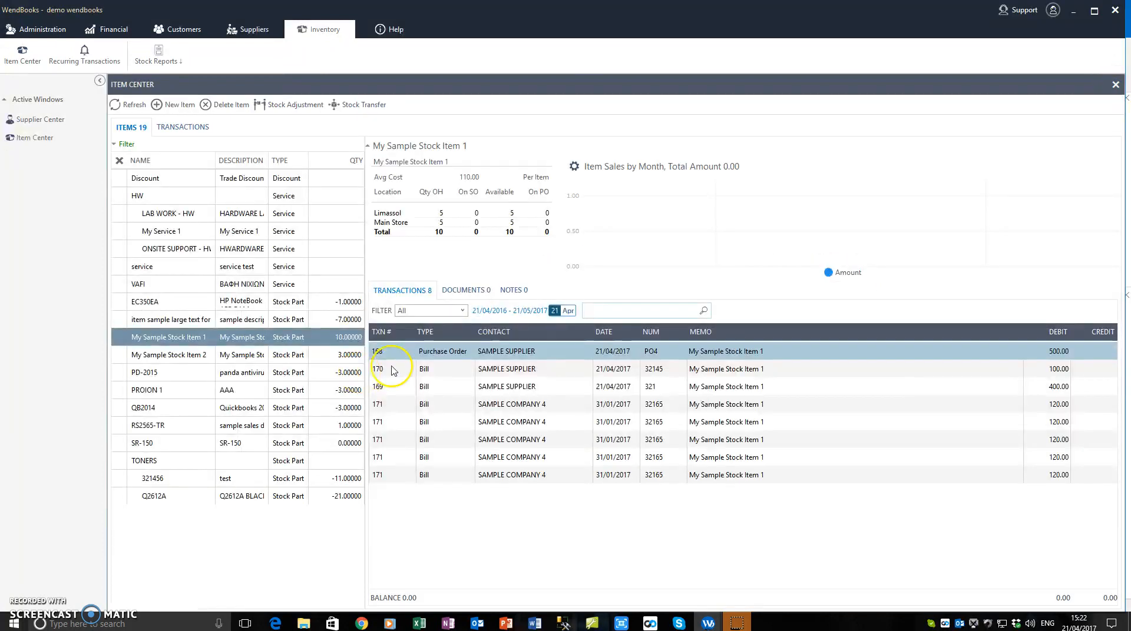
# List the opened bills for all dates among the Supplier Center transactions.
pyautogui.click(69, 126)
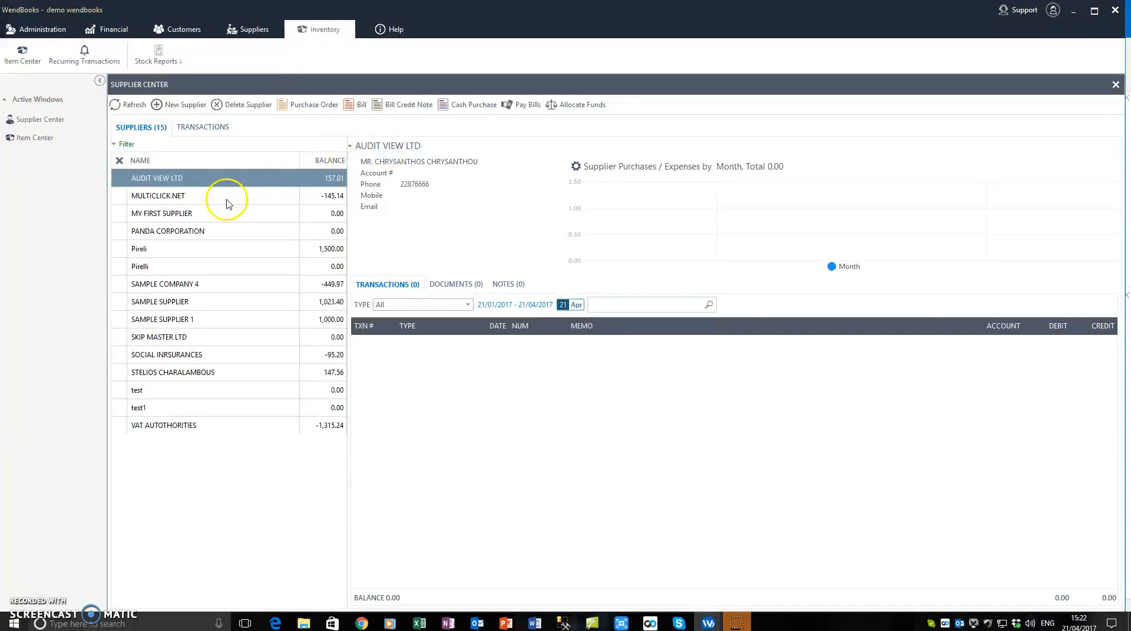
pyautogui.click(200, 127)
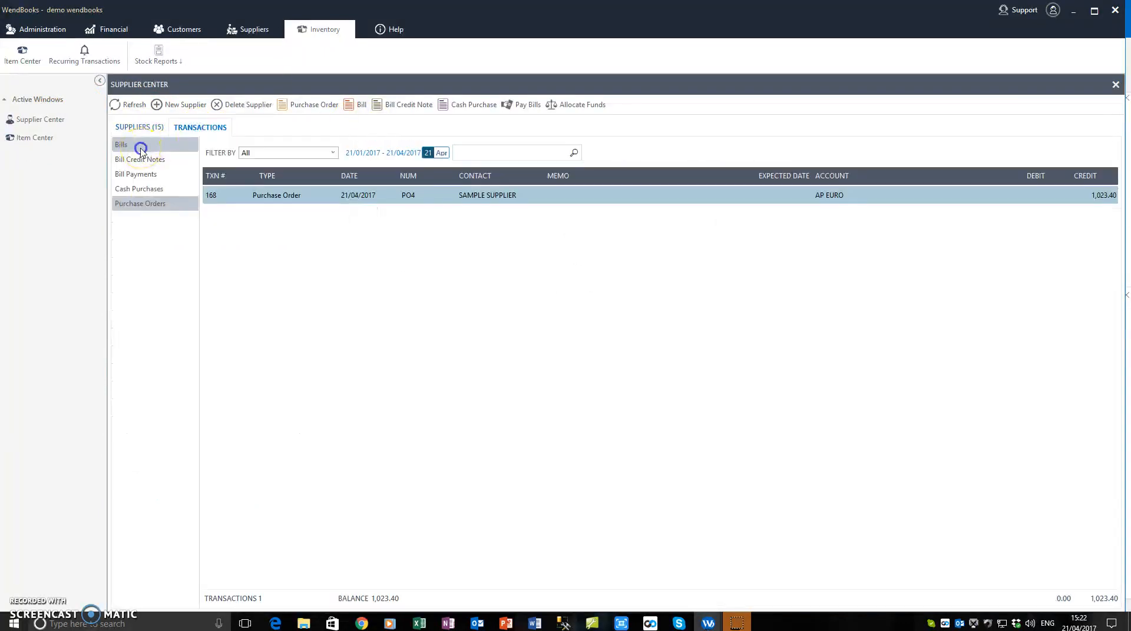
pyautogui.click(141, 147)
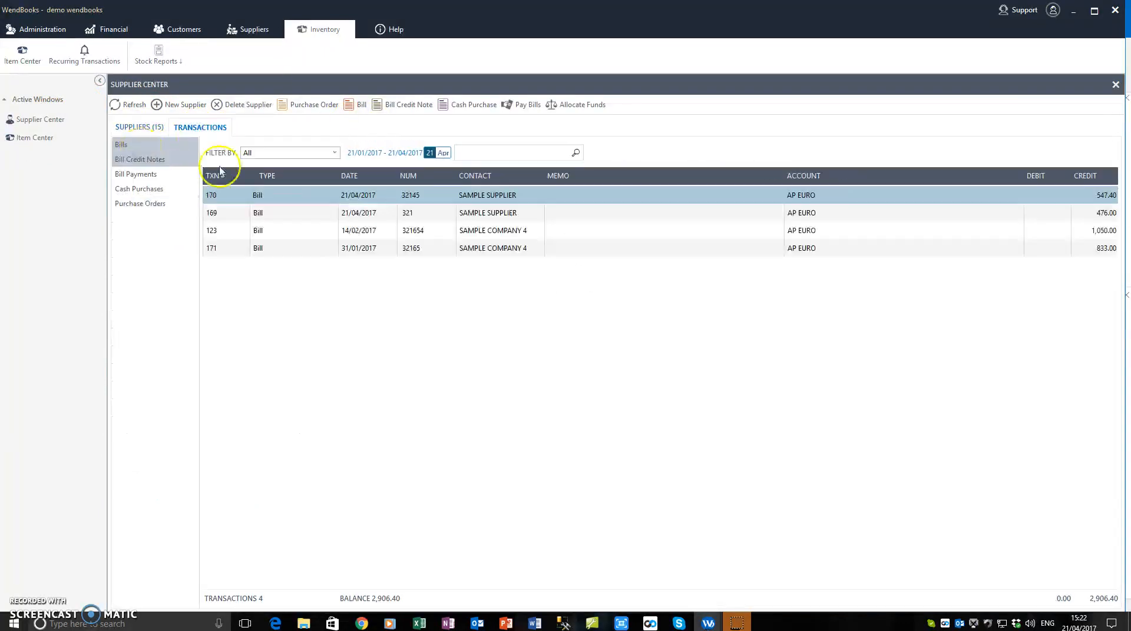
pyautogui.click(334, 154)
pyautogui.click(263, 186)
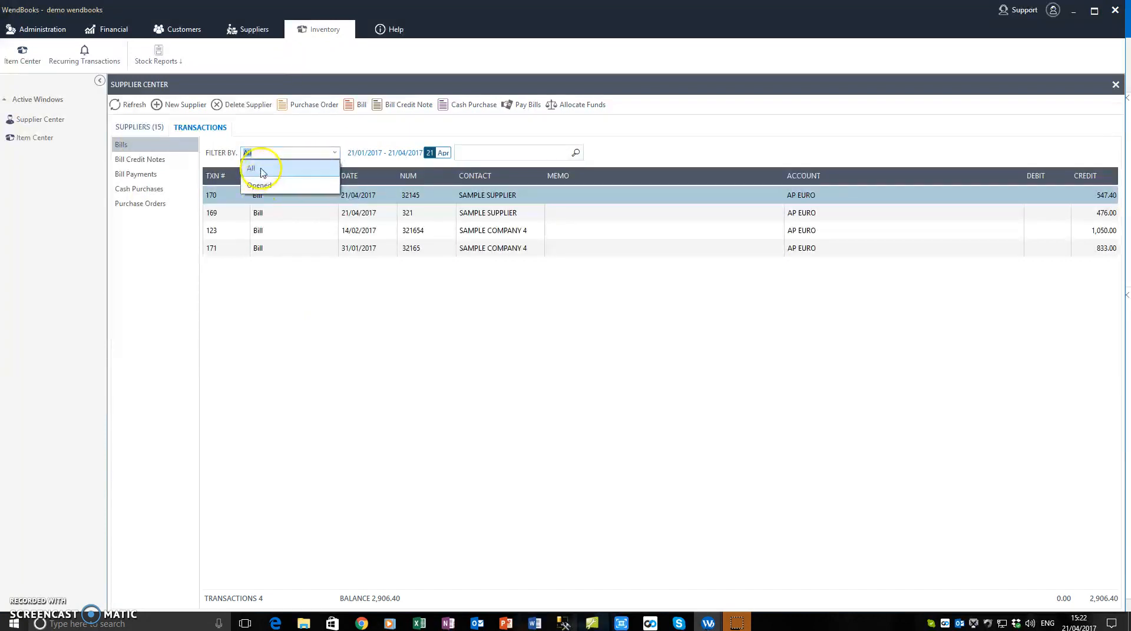
pyautogui.click(371, 152)
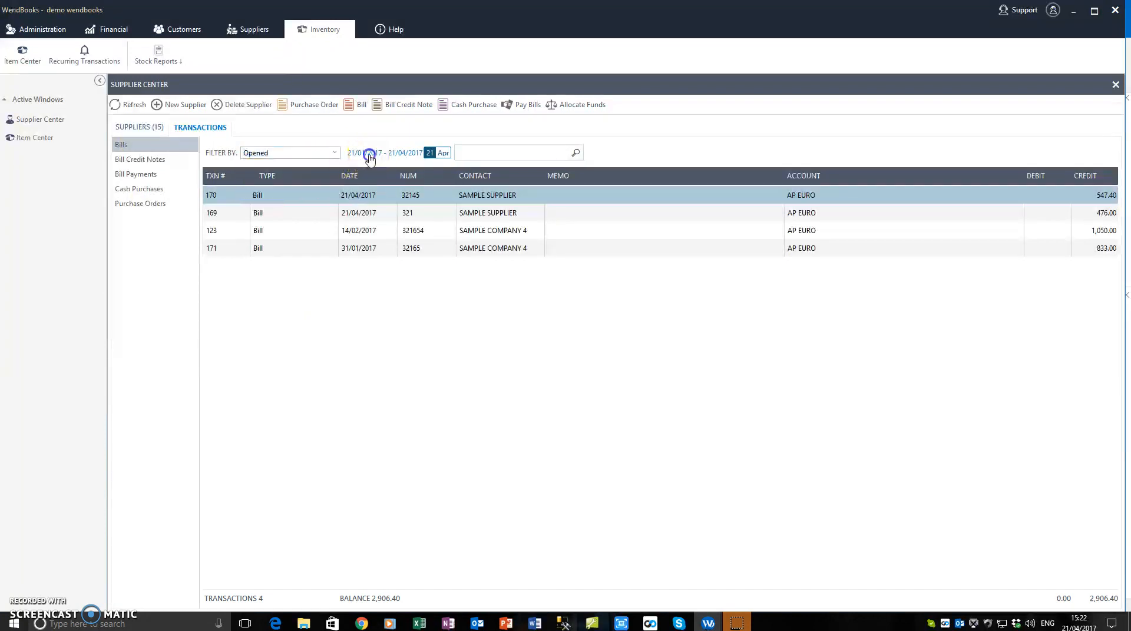
pyautogui.click(360, 359)
pyautogui.click(487, 359)
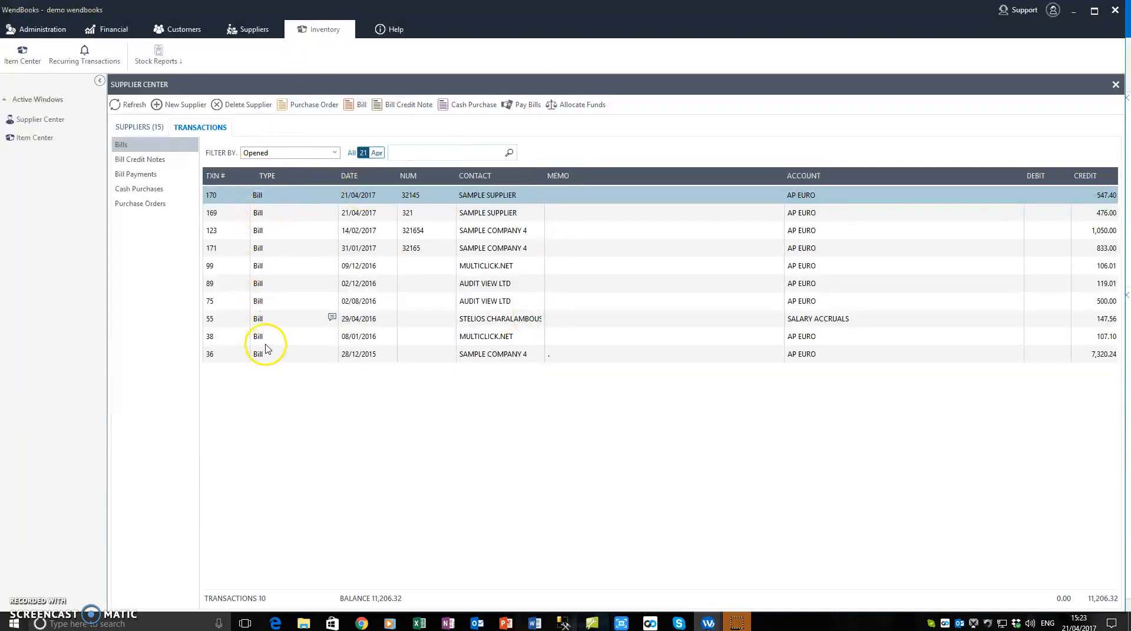
# Open the SAMPLE COMPANY 4 bill dated 31/01/2017, review its supplier profile, notes, documents and item lines, and close it.
pyautogui.click(272, 264)
pyautogui.click(273, 251)
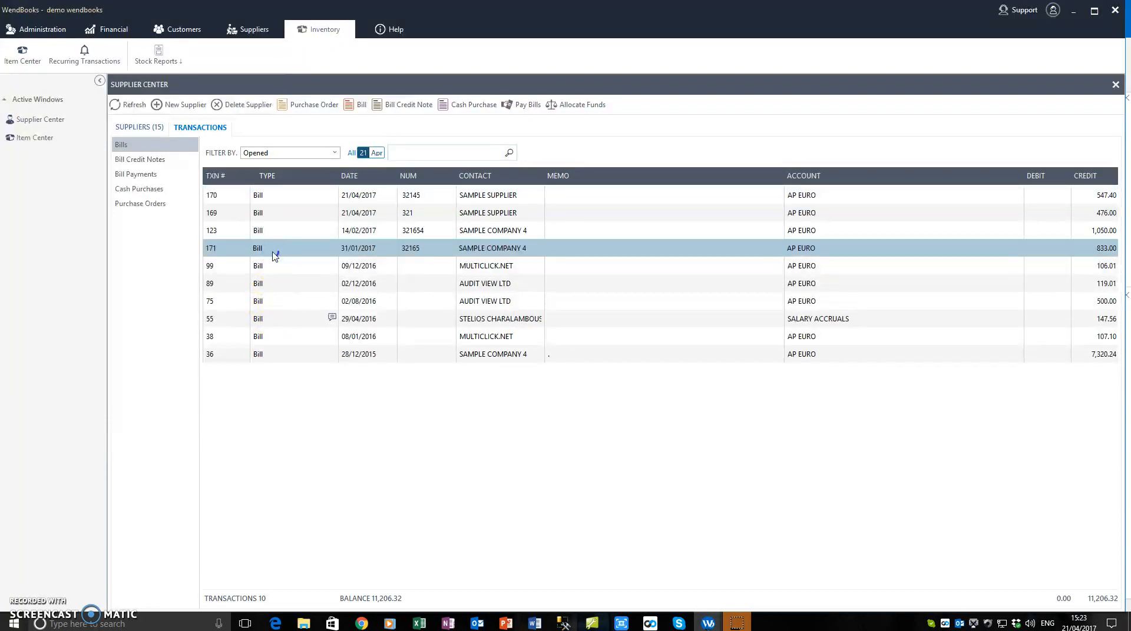
pyautogui.doubleClick(272, 252)
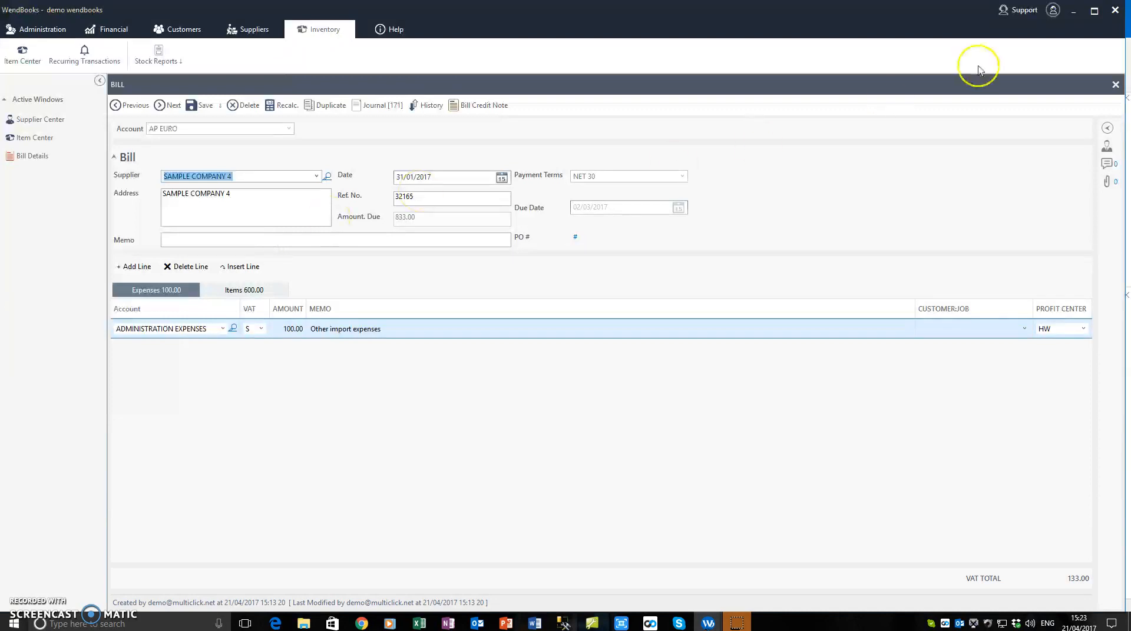
pyautogui.click(1107, 146)
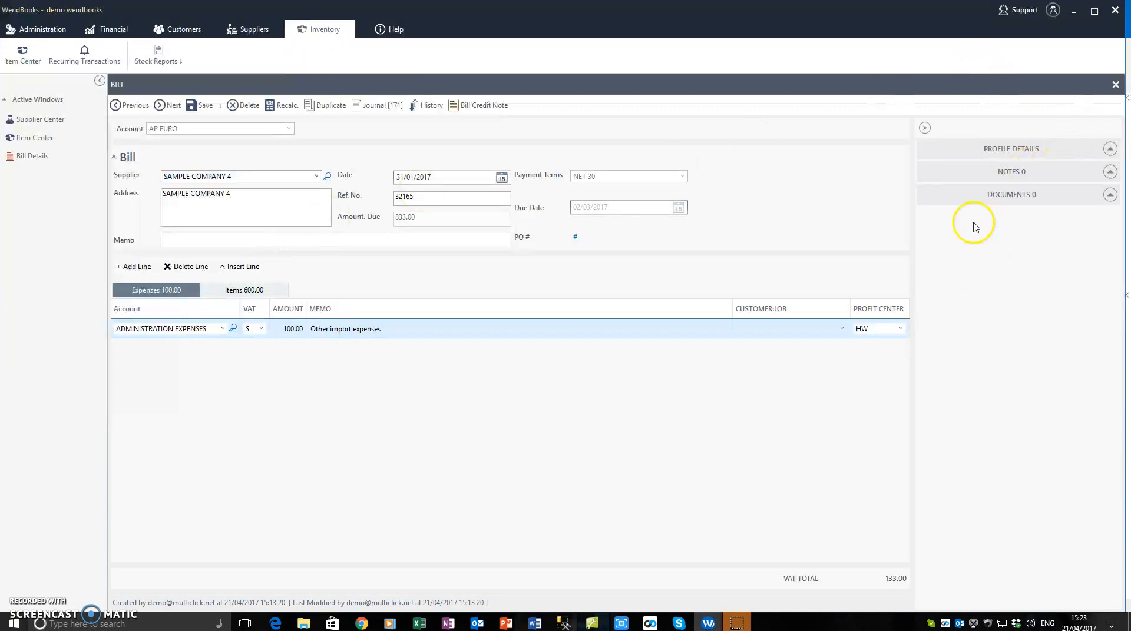
pyautogui.click(1000, 154)
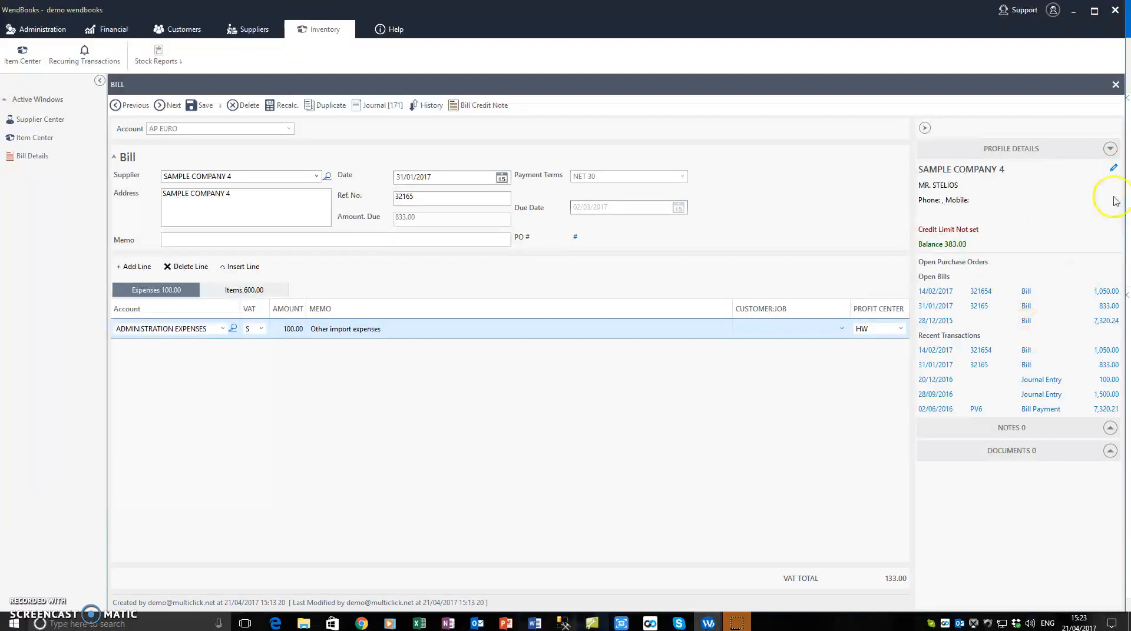
pyautogui.click(1012, 428)
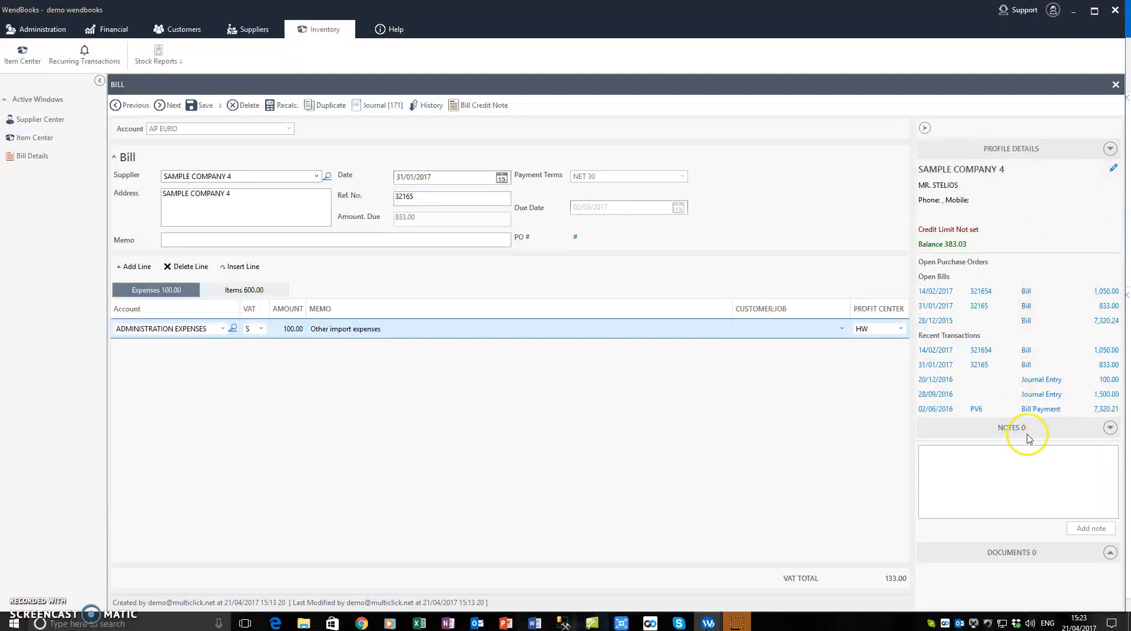
pyautogui.click(1000, 552)
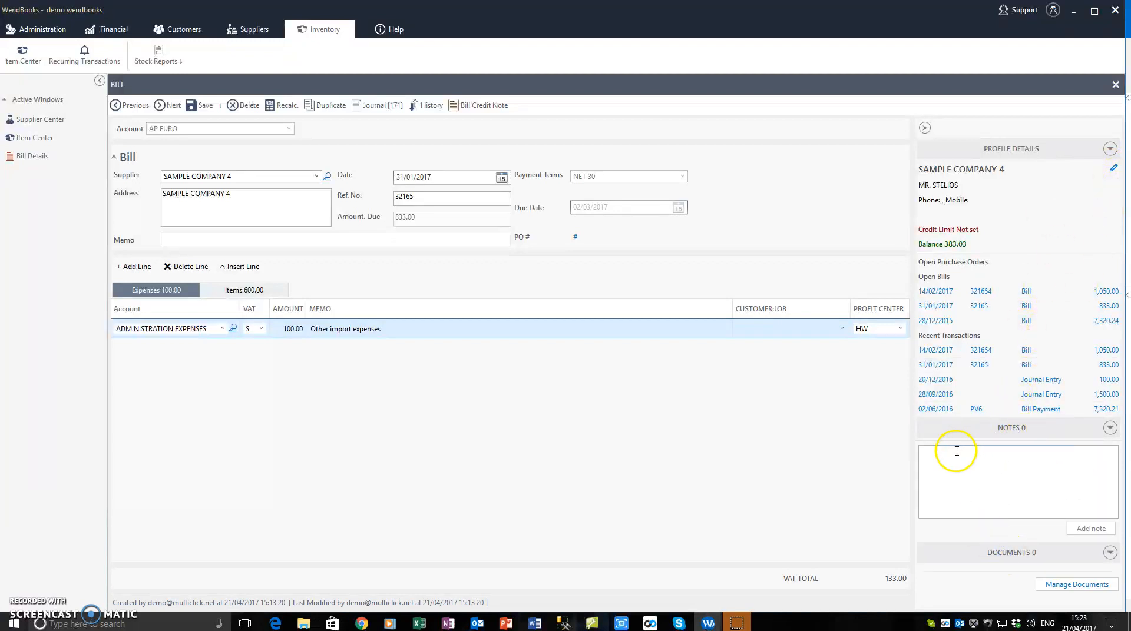
pyautogui.click(928, 129)
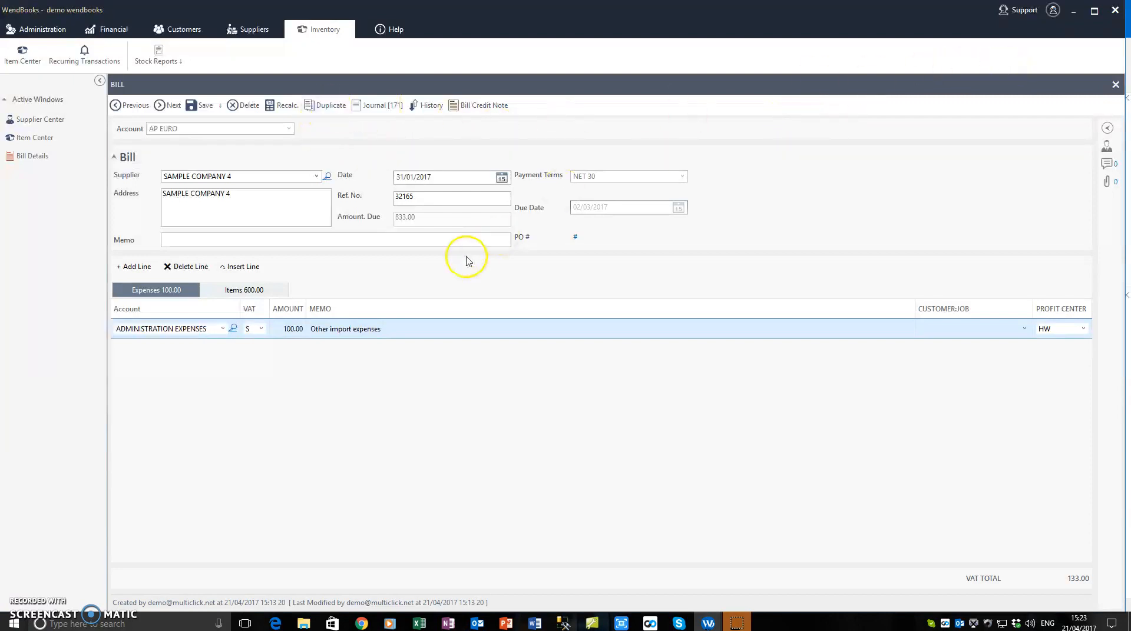
pyautogui.click(248, 290)
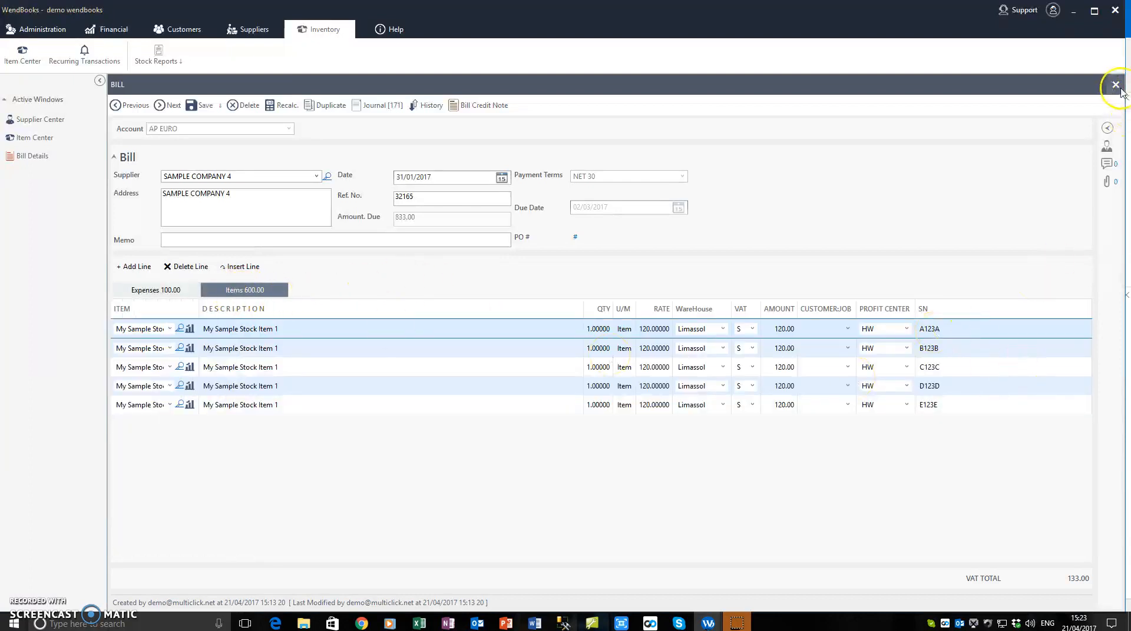
pyautogui.click(1115, 85)
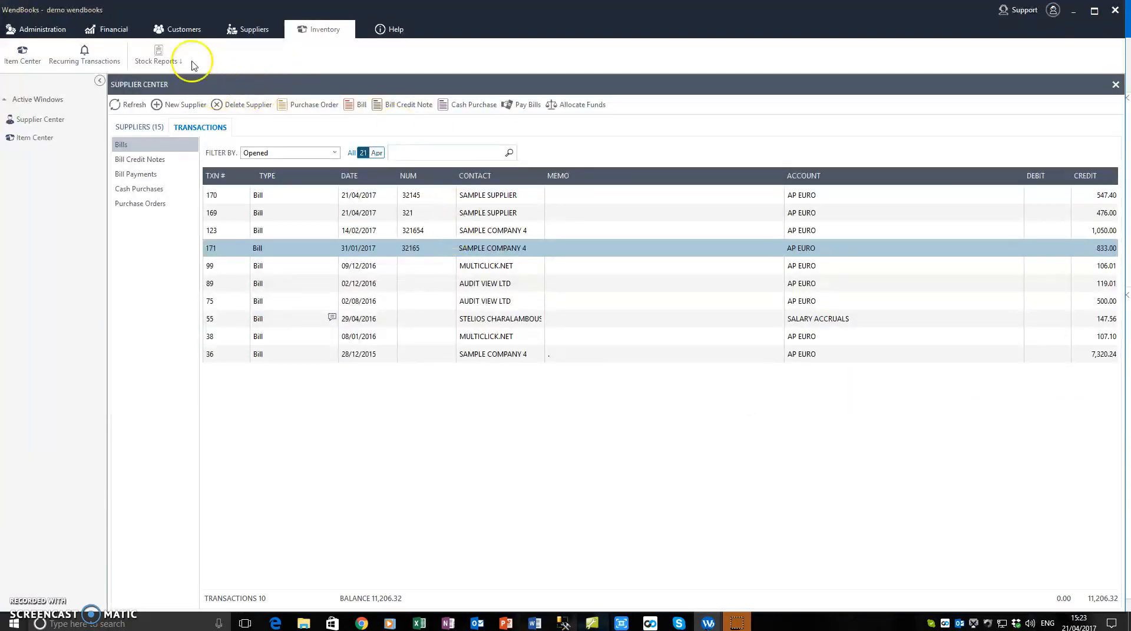
# Create a customer invoice from the Customer Center with a line for My Sample Stock Item 1.
pyautogui.click(184, 29)
pyautogui.click(48, 52)
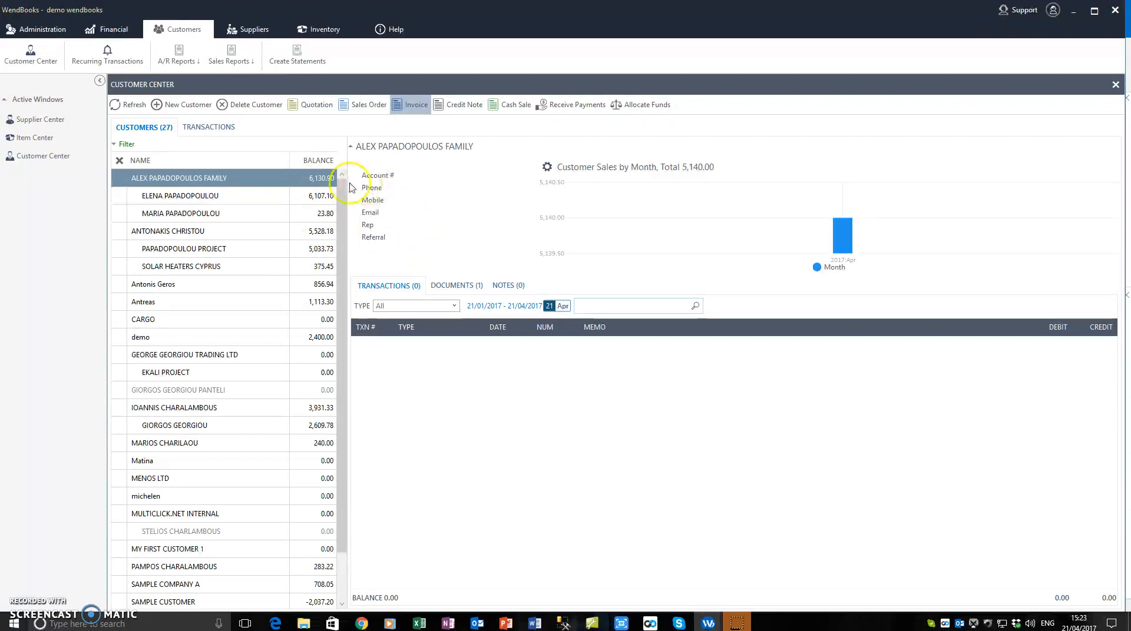
pyautogui.click(134, 260)
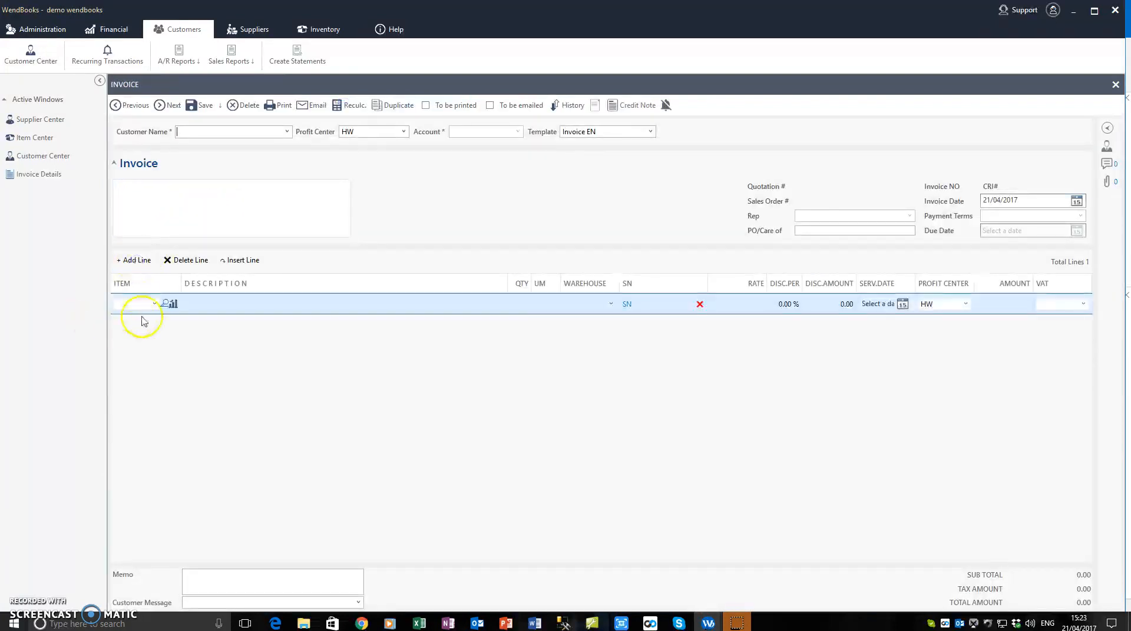
pyautogui.click(155, 304)
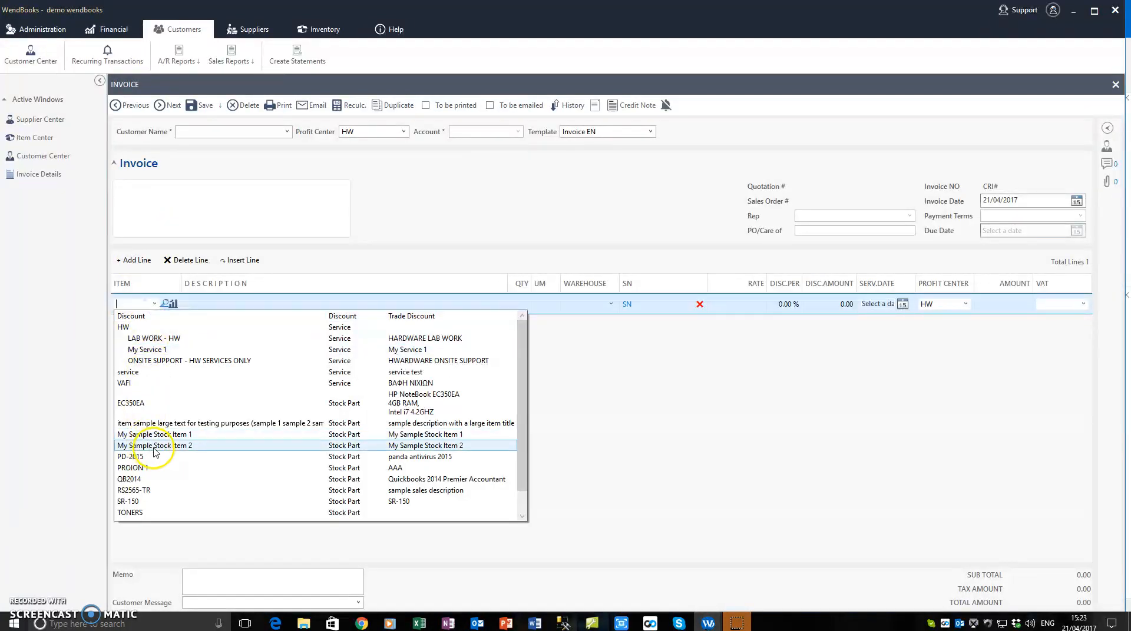
pyautogui.click(160, 438)
pyautogui.click(372, 301)
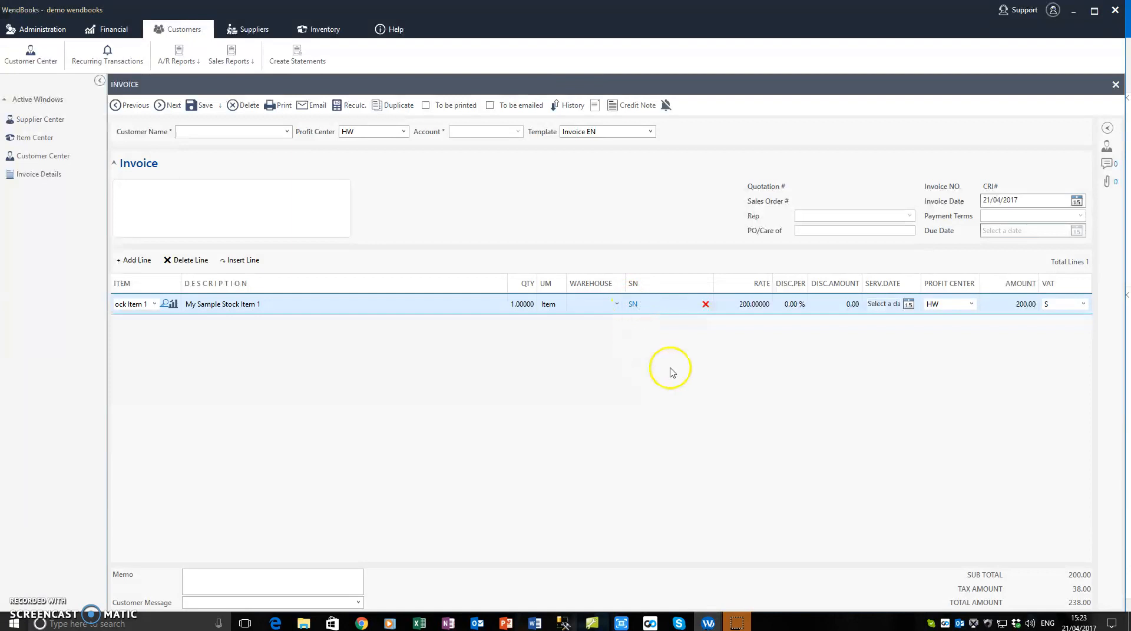
# Set the invoice line's warehouse to Limassol and assign it serial number C123C.
pyautogui.click(616, 304)
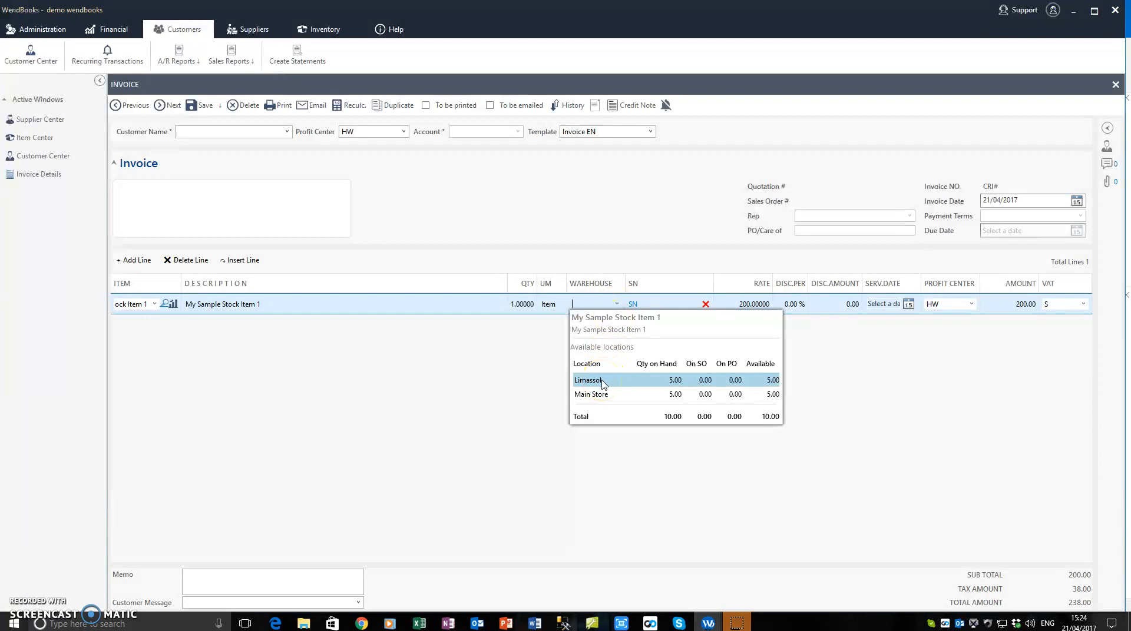
pyautogui.click(602, 381)
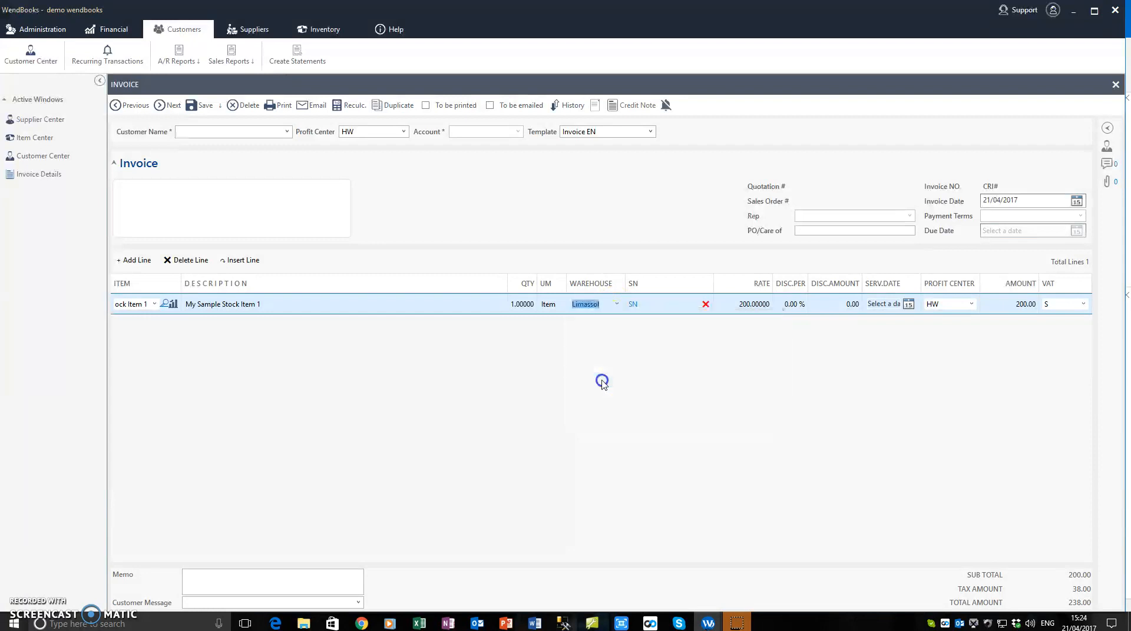
pyautogui.click(633, 304)
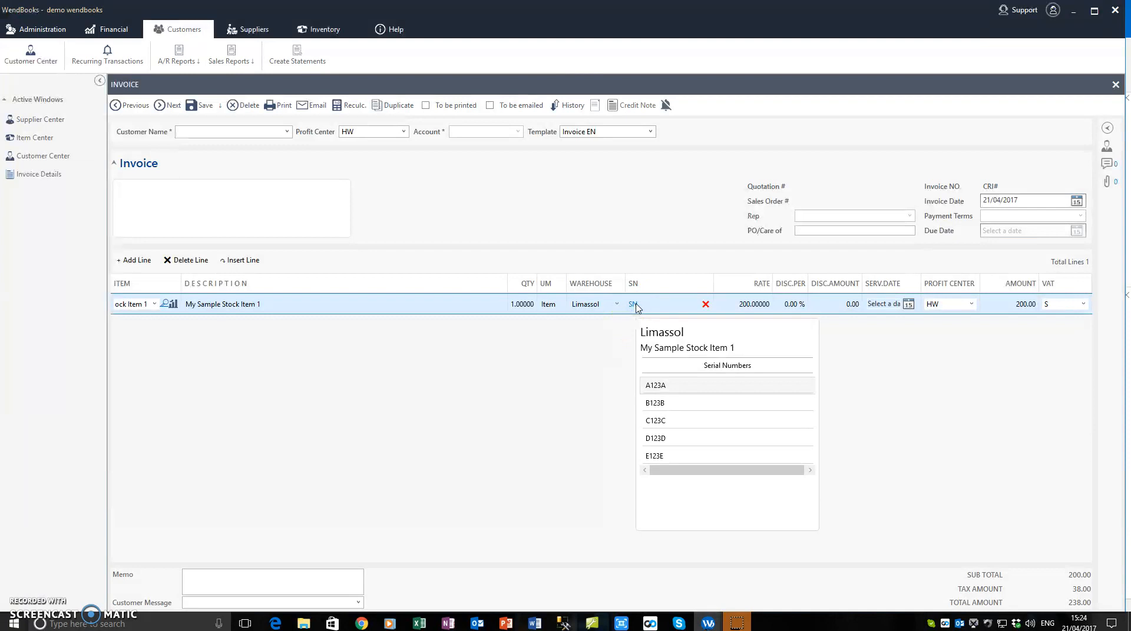
pyautogui.click(669, 424)
# Assign the invoice to the first sub-customer in the customer list and save it.
pyautogui.click(281, 203)
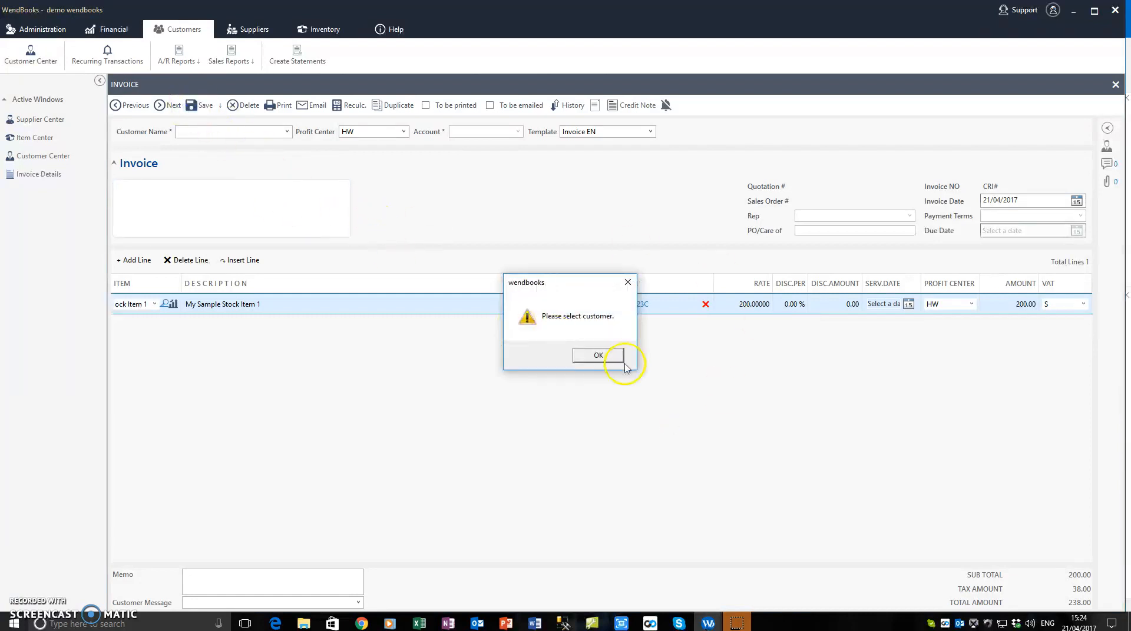
pyautogui.click(598, 353)
pyautogui.click(287, 132)
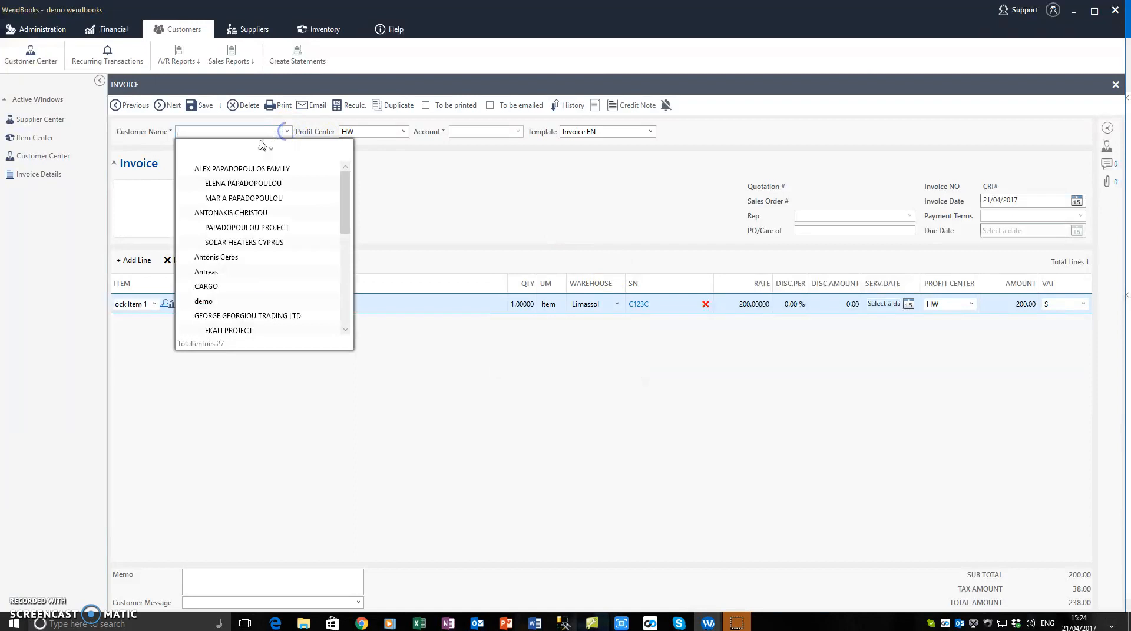
pyautogui.click(237, 184)
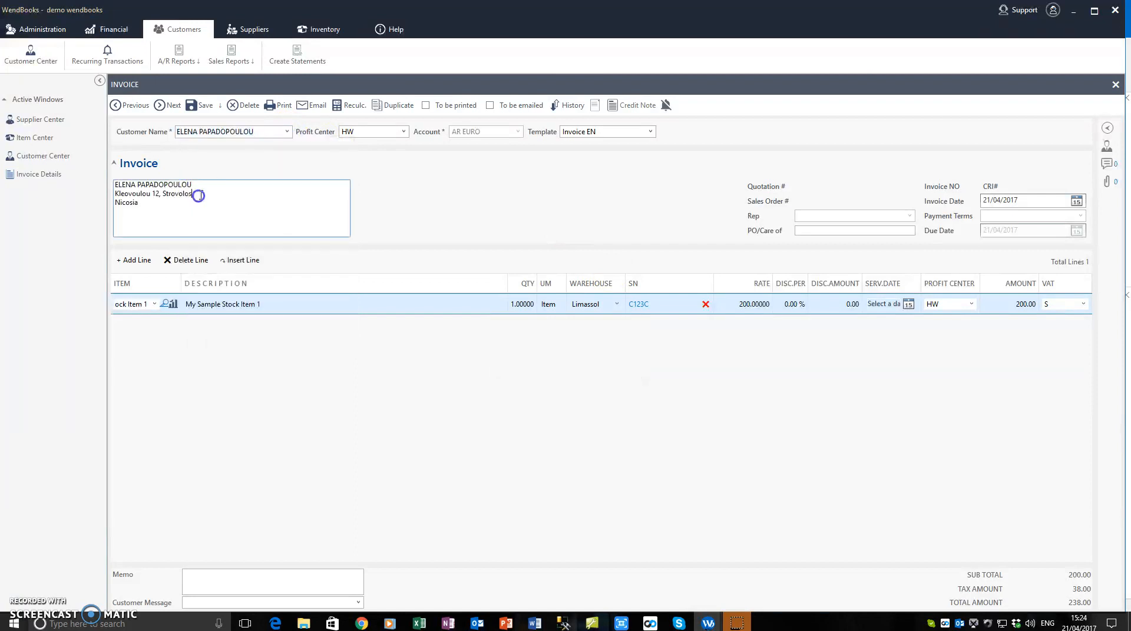
pyautogui.click(198, 110)
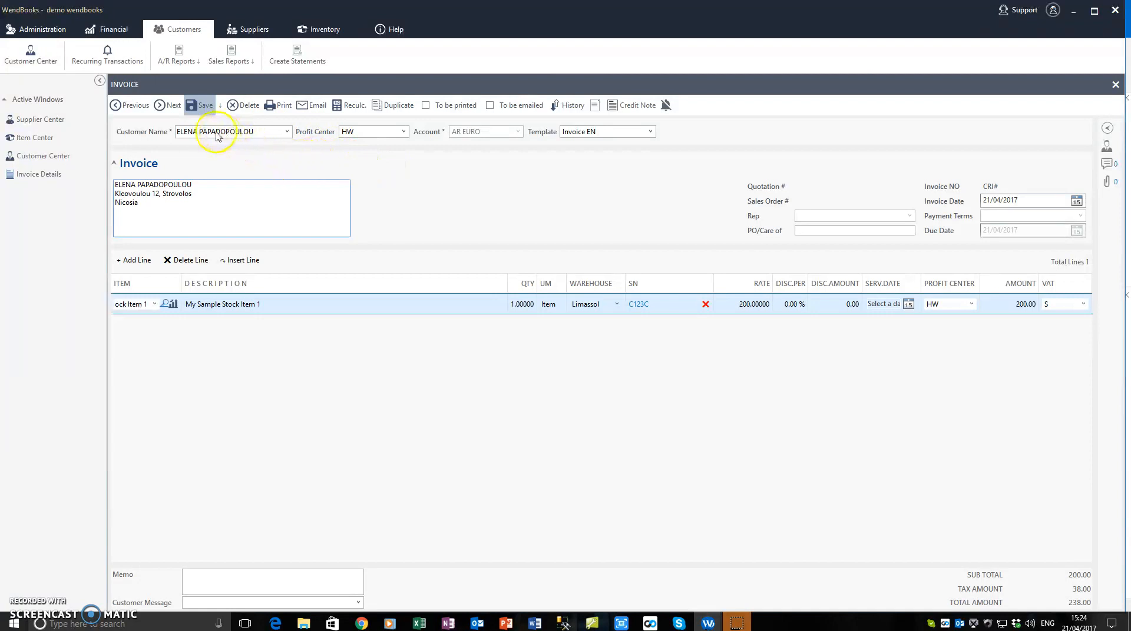
# Start another blank invoice and add a line for My Sample Stock Item 1.
pyautogui.click(220, 106)
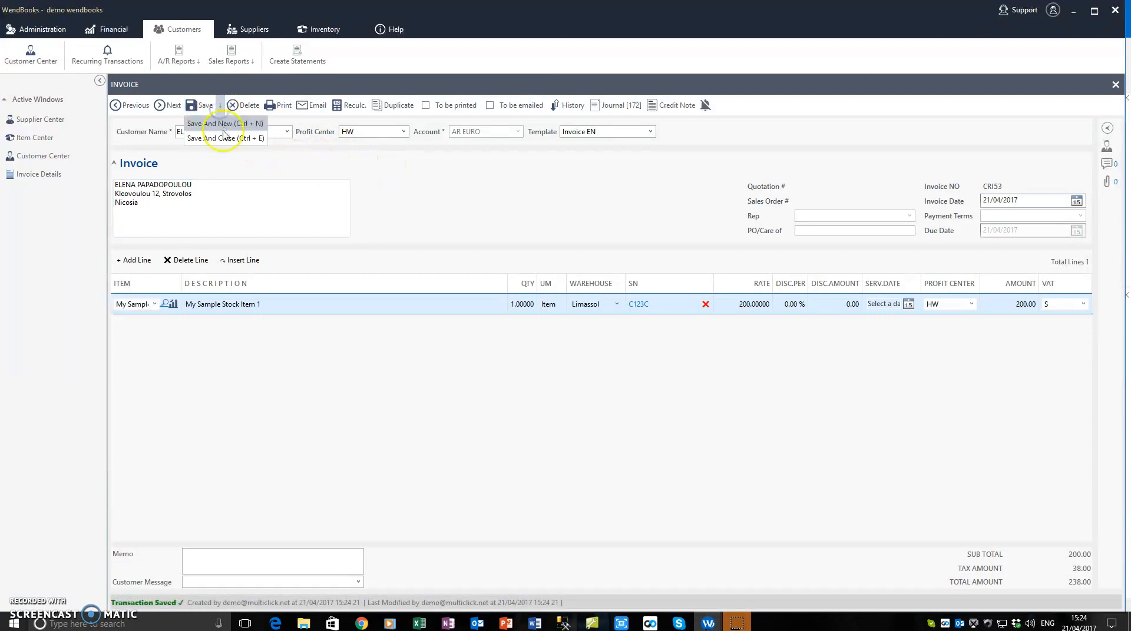
pyautogui.click(226, 123)
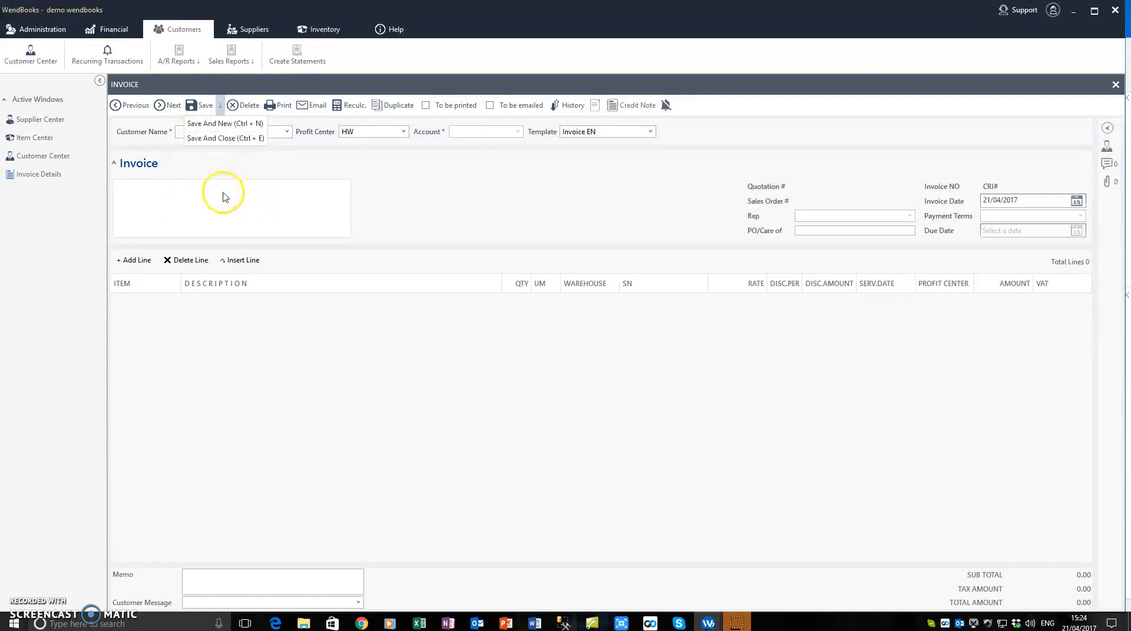
pyautogui.click(142, 262)
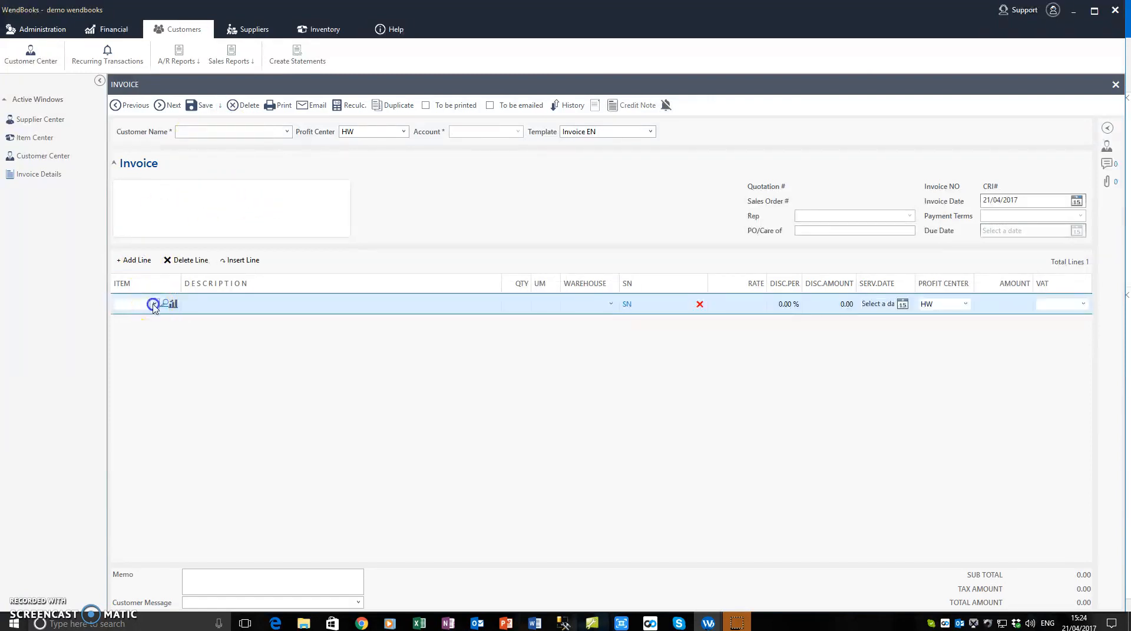
pyautogui.click(154, 304)
pyautogui.click(171, 435)
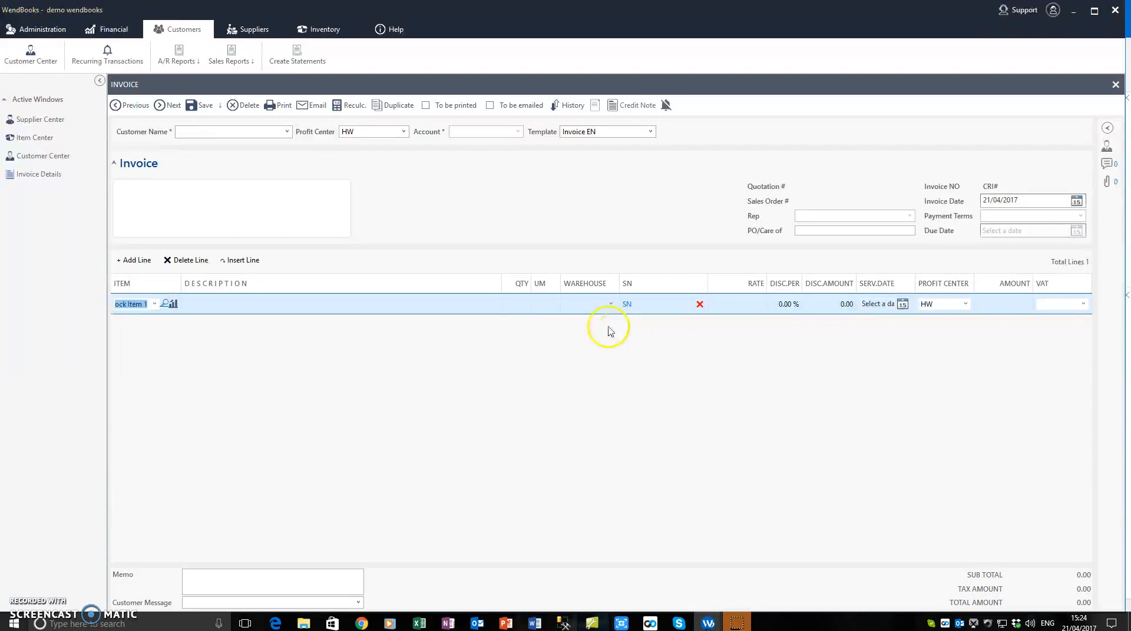
# Set the invoice line's warehouse to Limassol with serial number B123B, and close the invoice without saving it.
pyautogui.click(610, 305)
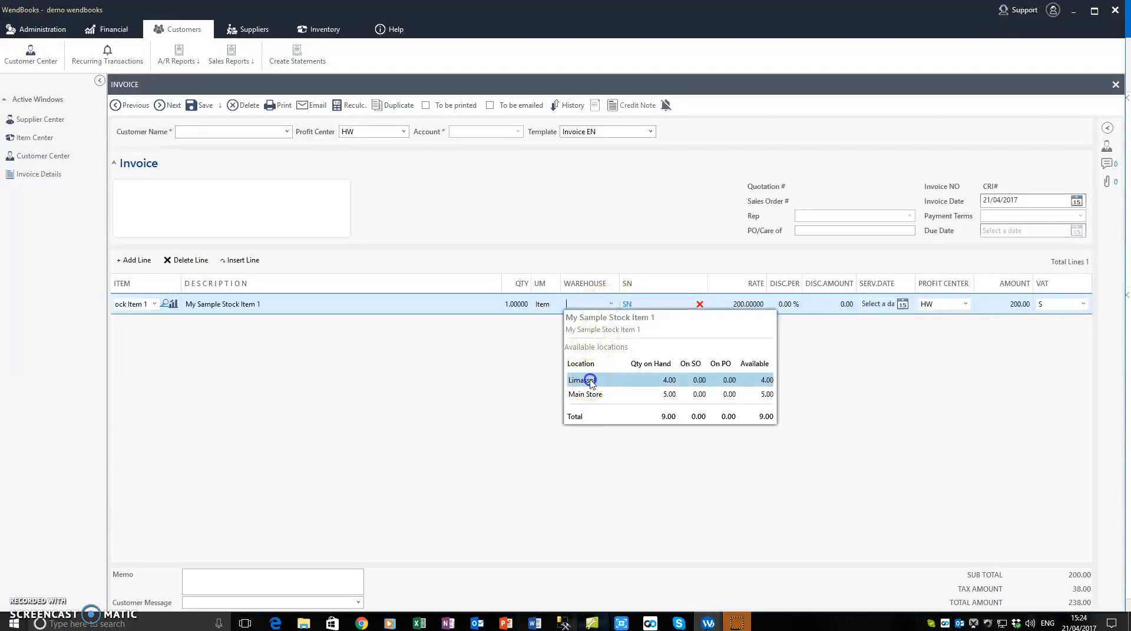
pyautogui.click(588, 378)
pyautogui.click(642, 311)
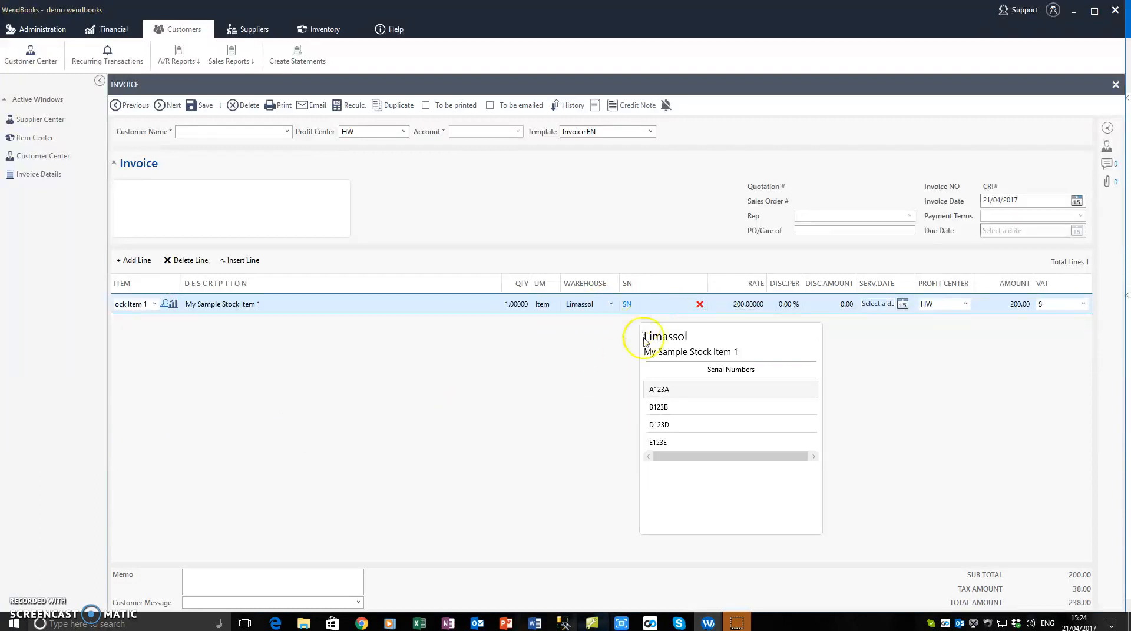
pyautogui.click(660, 416)
pyautogui.click(253, 195)
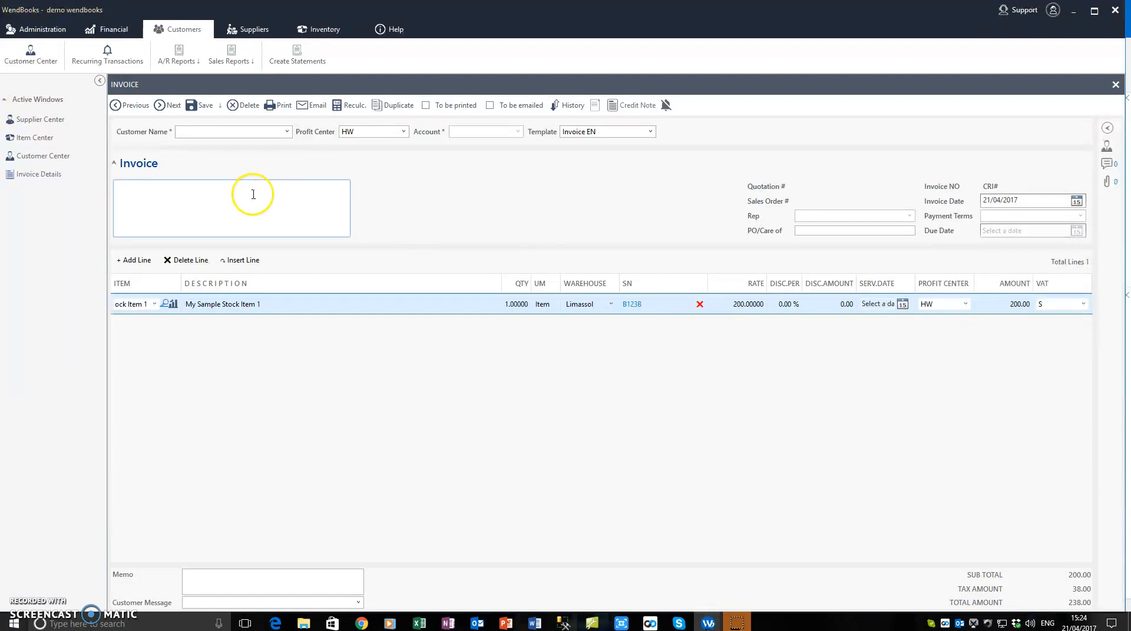
pyautogui.click(1115, 84)
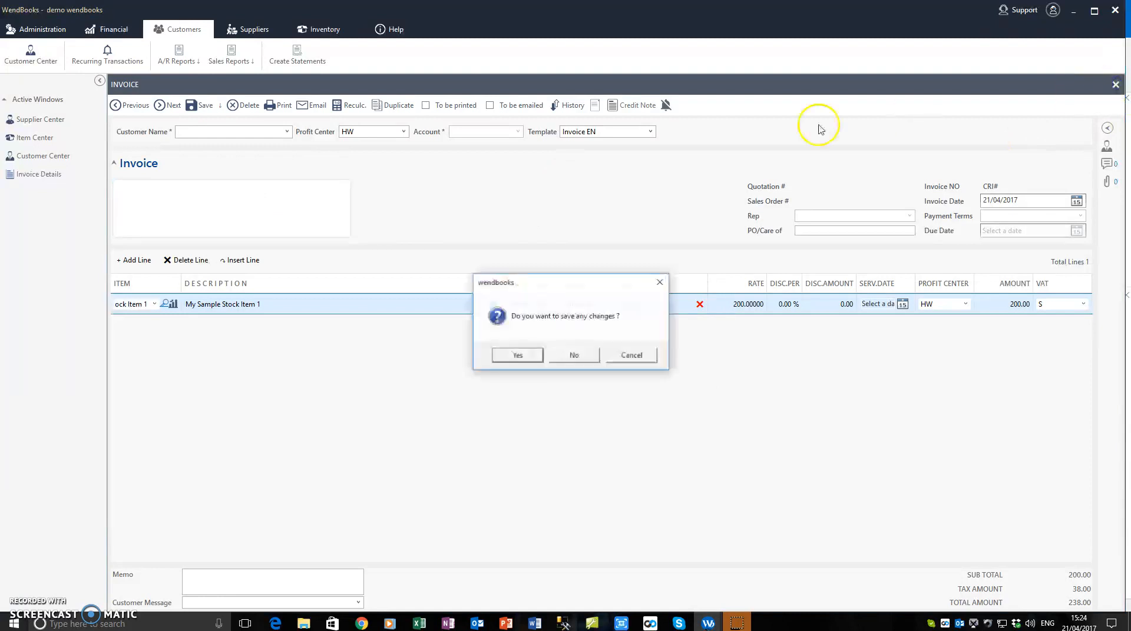
pyautogui.click(574, 355)
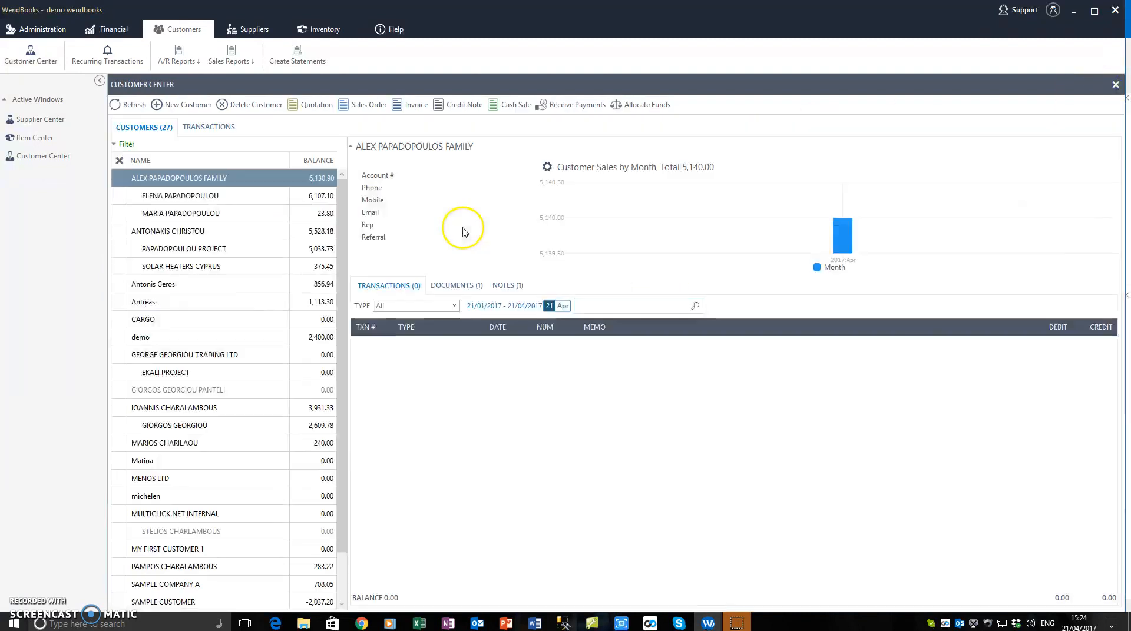
# Switch from the Customer Center to the list of suppliers in the Supplier Center.
pyautogui.click(210, 128)
pyautogui.click(154, 136)
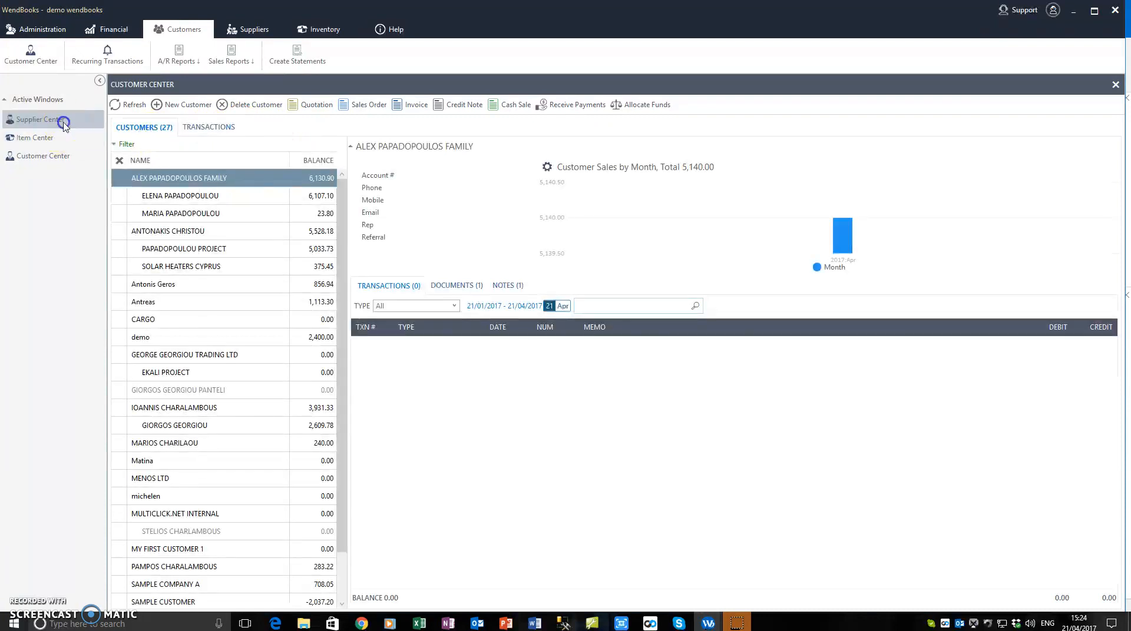
pyautogui.click(61, 119)
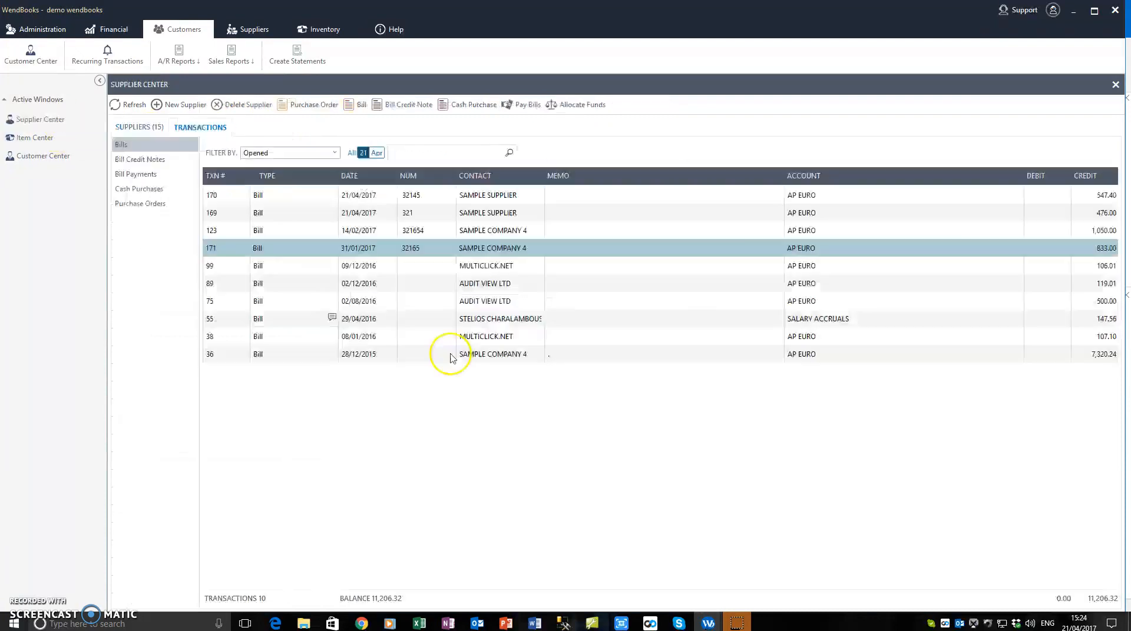
pyautogui.click(142, 127)
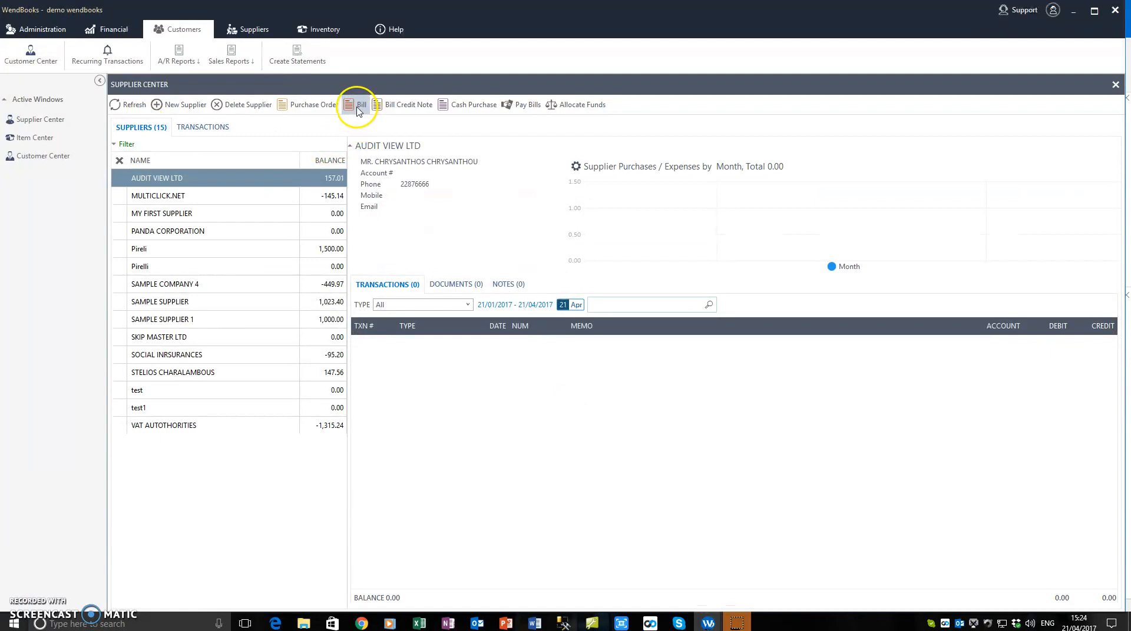